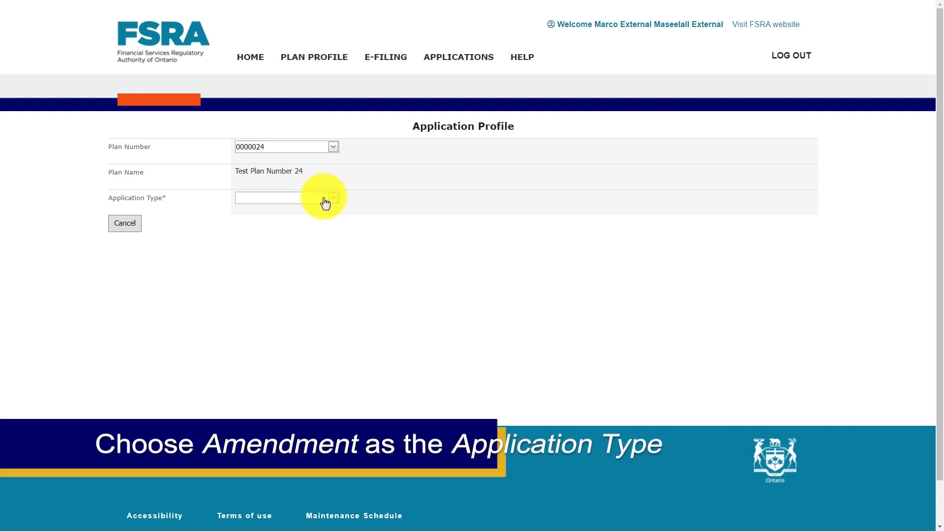
- Start an Amendment application with approval date Apr-24-2023 and amendment number 343, proceeding past the leave-site prompt
left_click(333, 198)
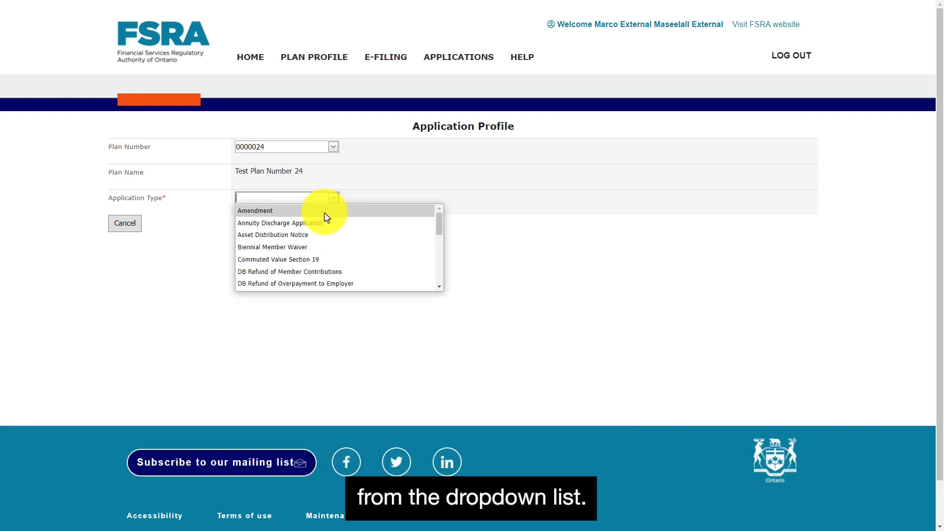
left_click(326, 214)
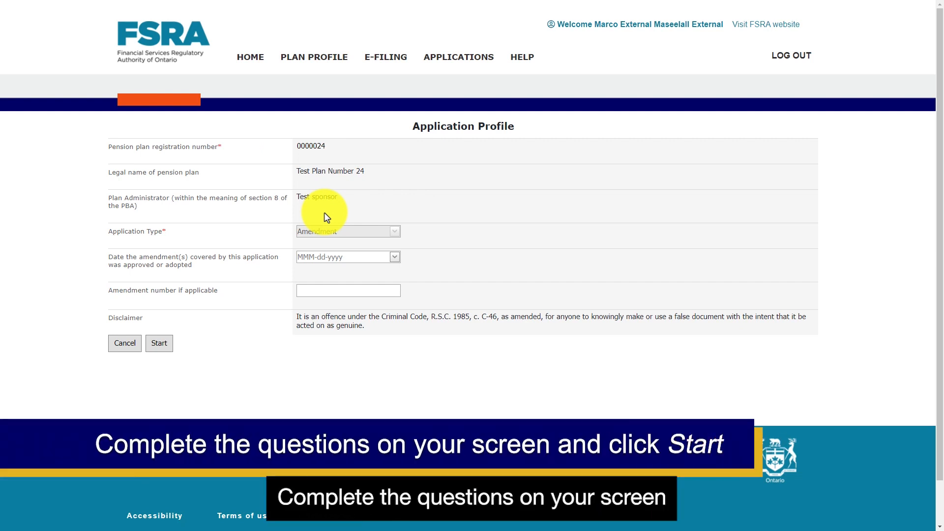
left_click(344, 255)
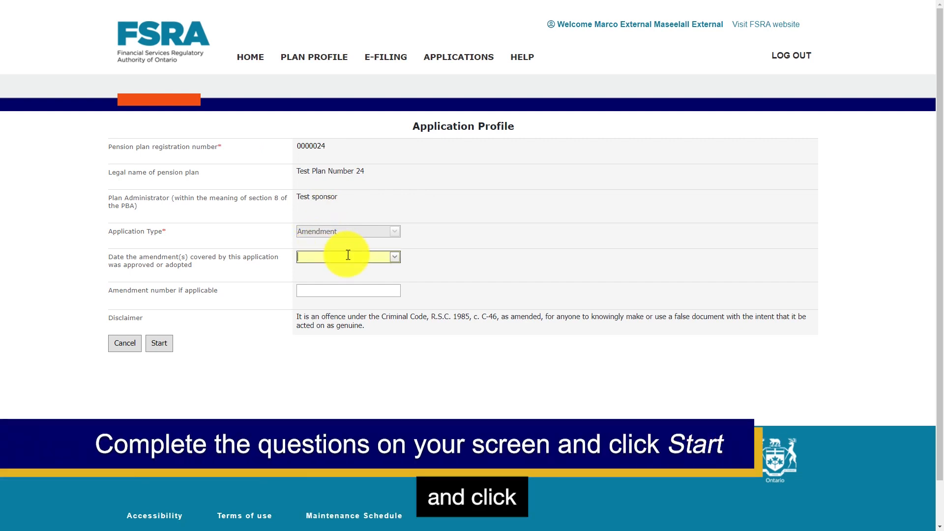
left_click(393, 258)
left_click(339, 362)
left_click(317, 292)
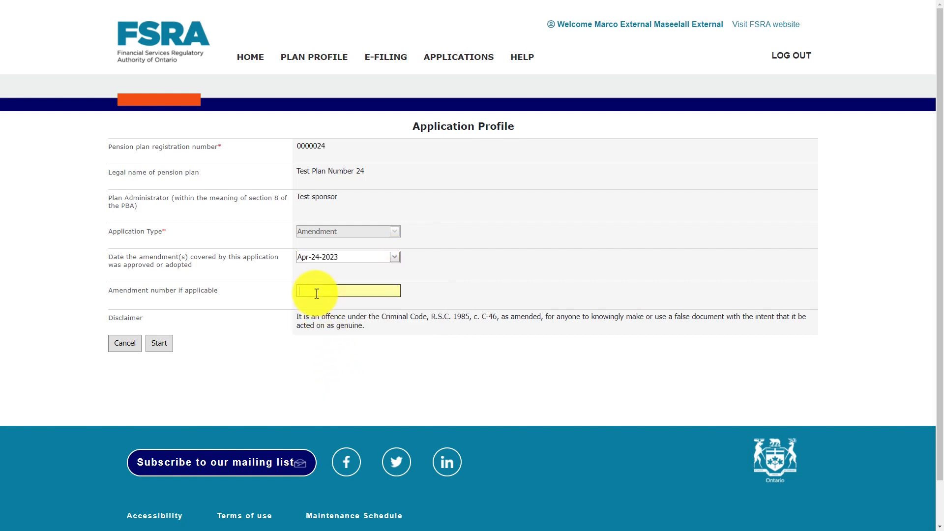
type("343")
left_click(160, 344)
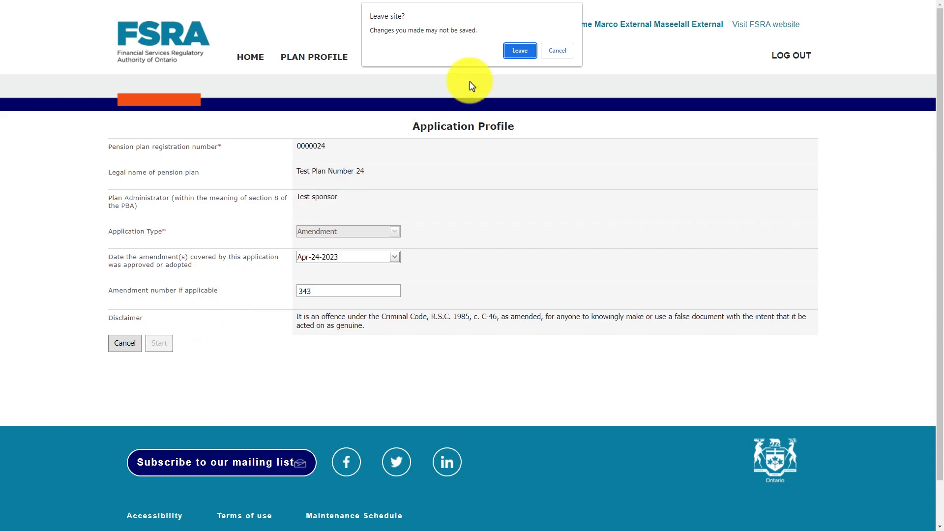
left_click(508, 53)
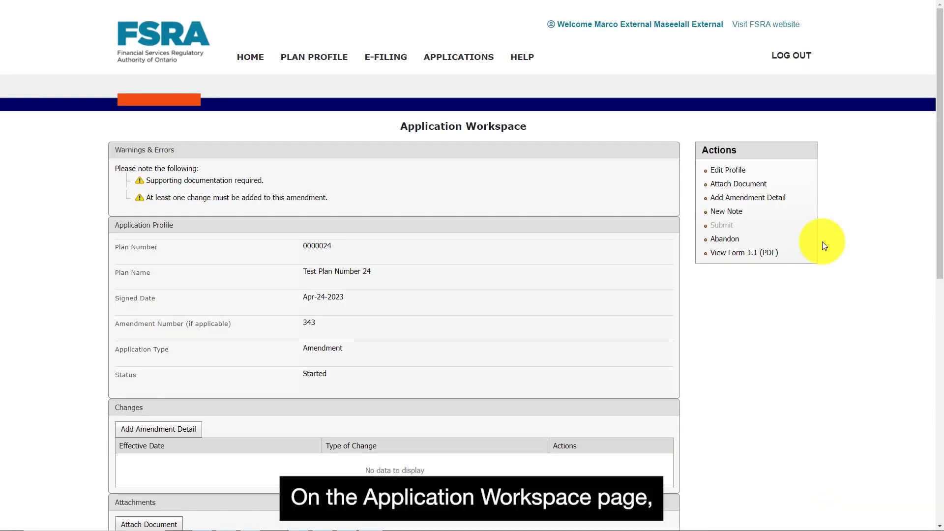
- Add an amendment detail to the application and choose "6a. Plan Name" as its type of change
left_click(771, 199)
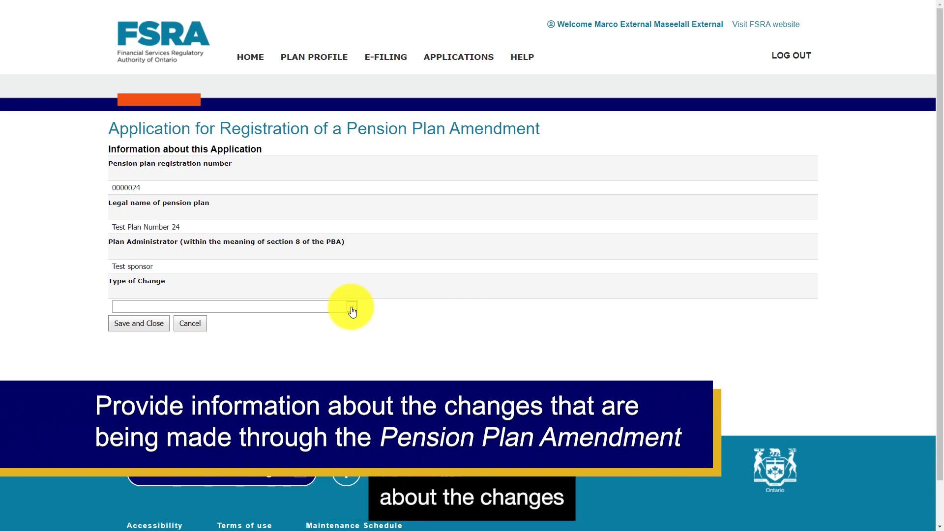
left_click(352, 308)
key("Down")
key("Down")
key("Down")
key("Down")
key("Down")
key("Down")
key("Down")
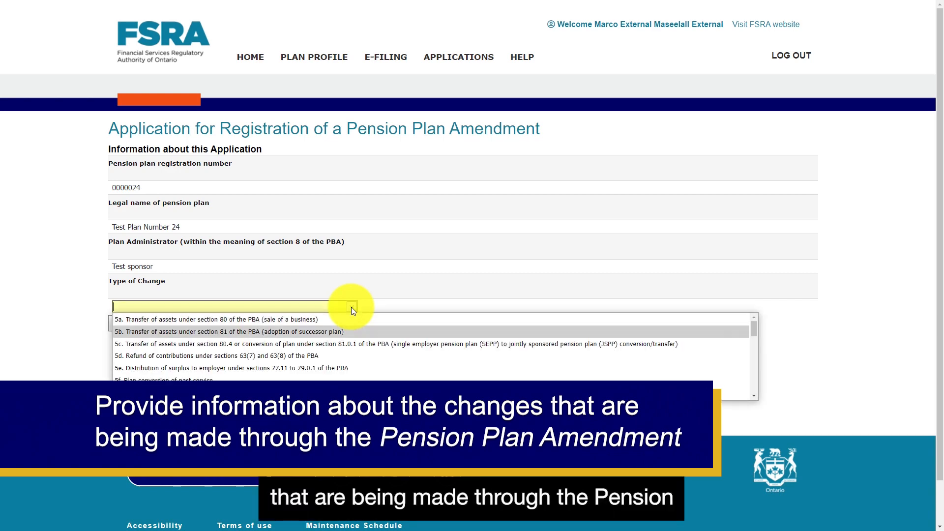
scroll(199, 329, "down", 2)
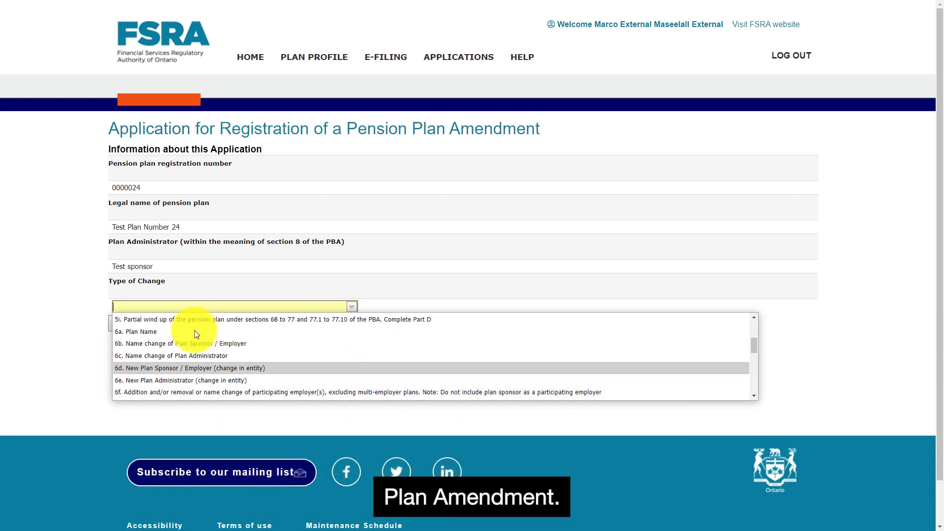
left_click(181, 332)
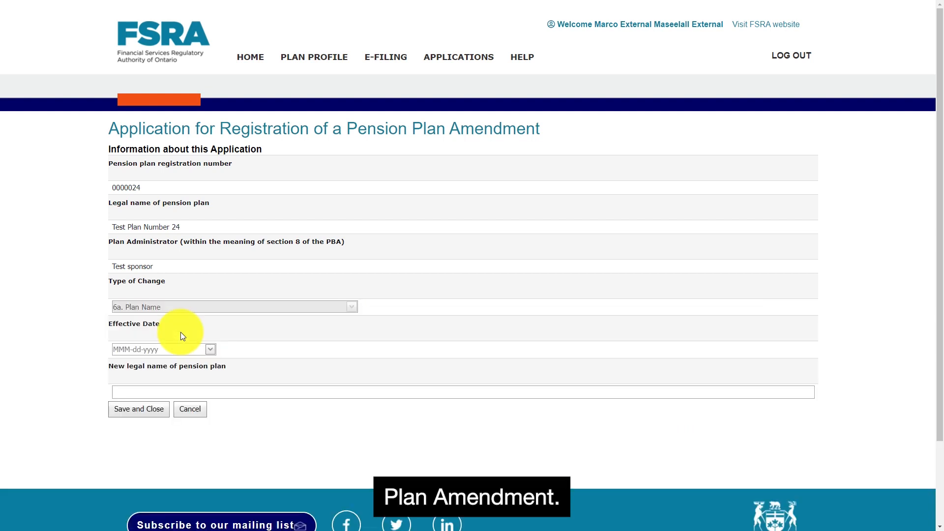
- Set the plan name change's effective date to Apr-24-2023, enter "New Plan Name" as the new legal name, and save the detail
left_click(202, 350)
left_click(215, 350)
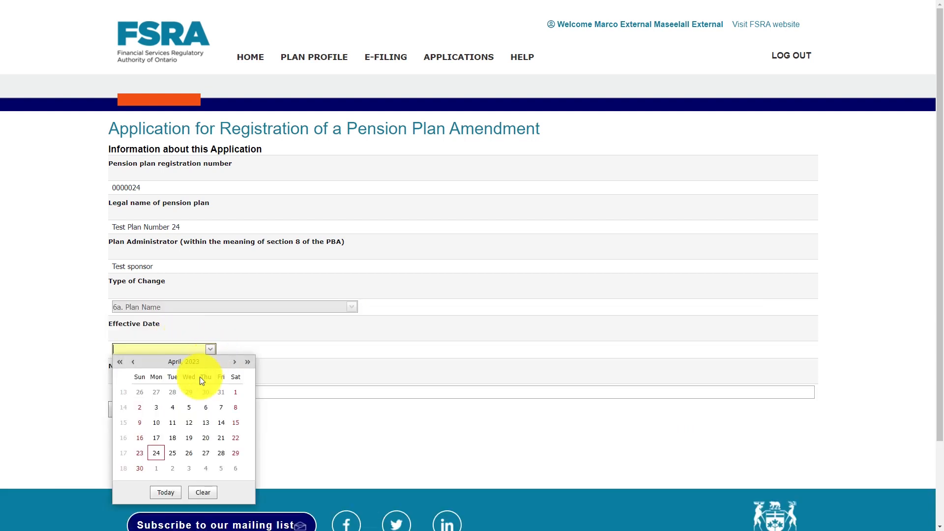
left_click(155, 451)
left_click(153, 392)
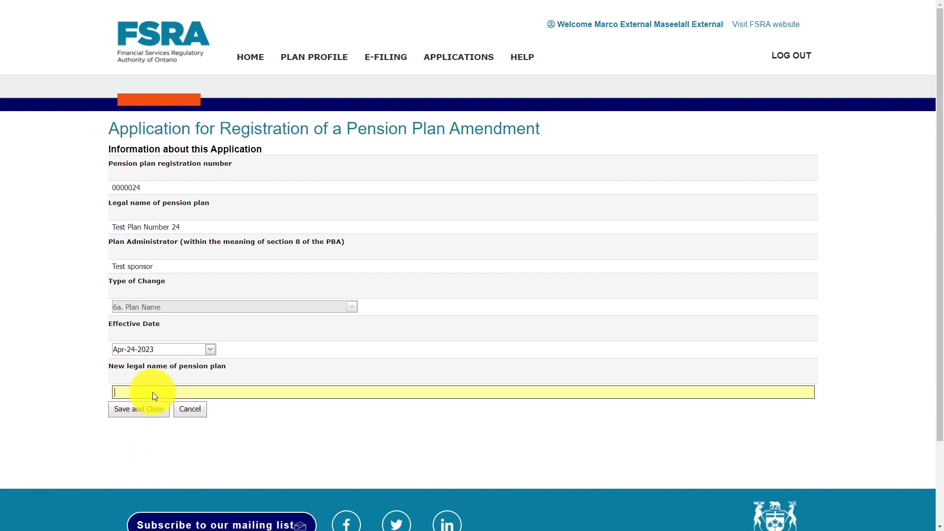
type("New Plan Name")
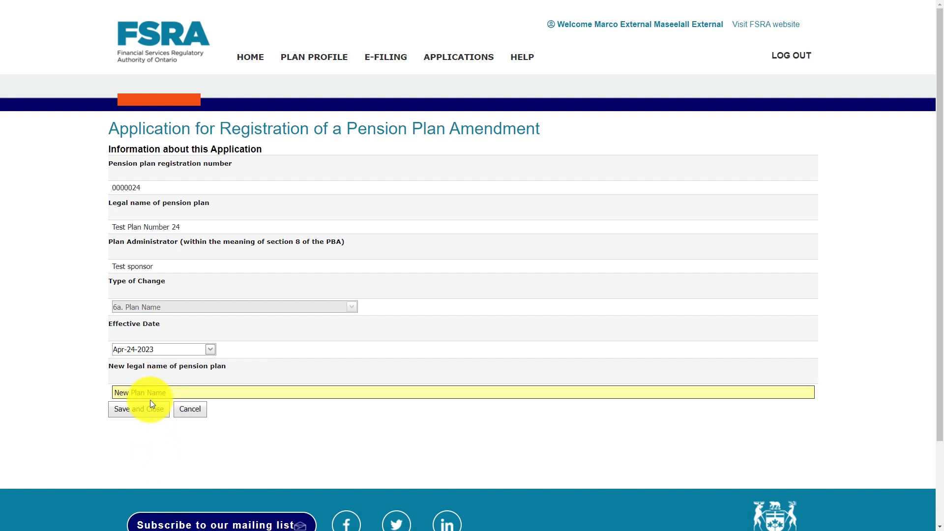
left_click(149, 410)
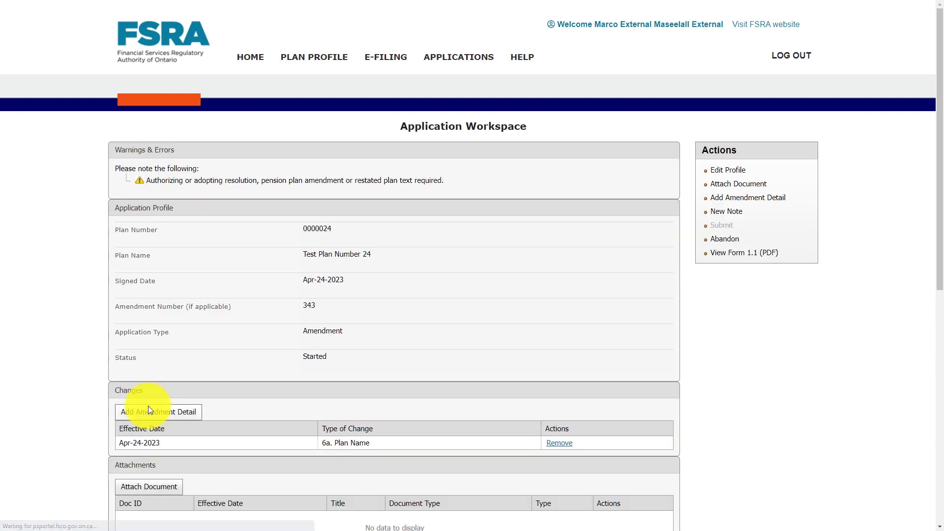
- Add a second amendment detail with "6b. Name change of Plan Sponsor / Employer" as its type of change
scroll(412, 388, "down", 1)
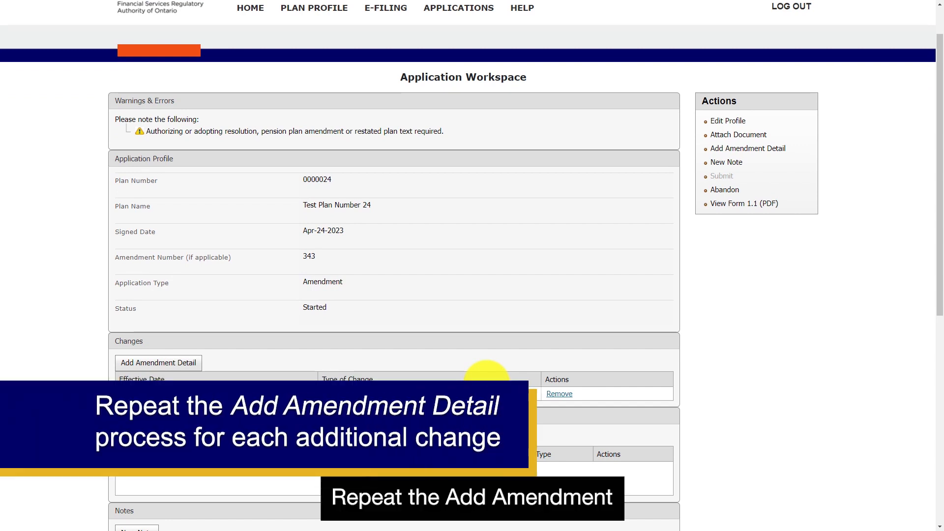
left_click(772, 153)
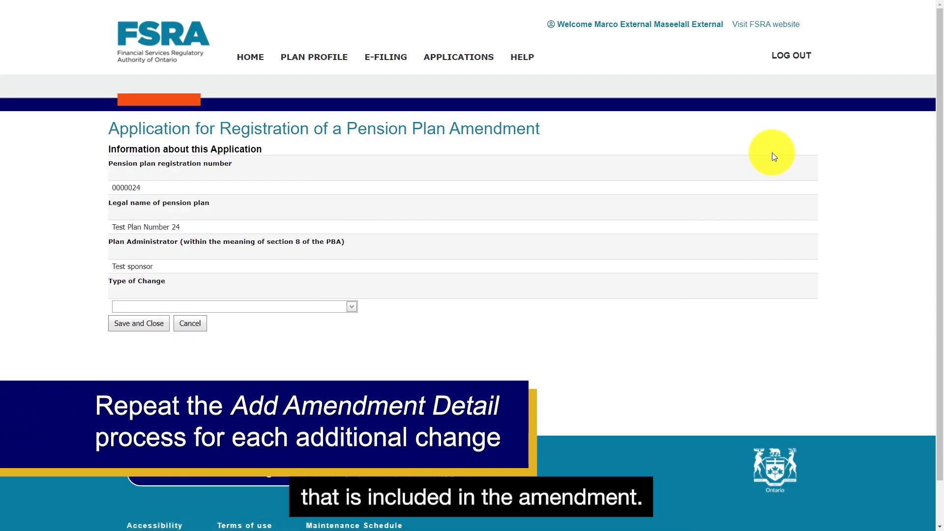
left_click(352, 307)
key("Down")
key("Down")
key("Down")
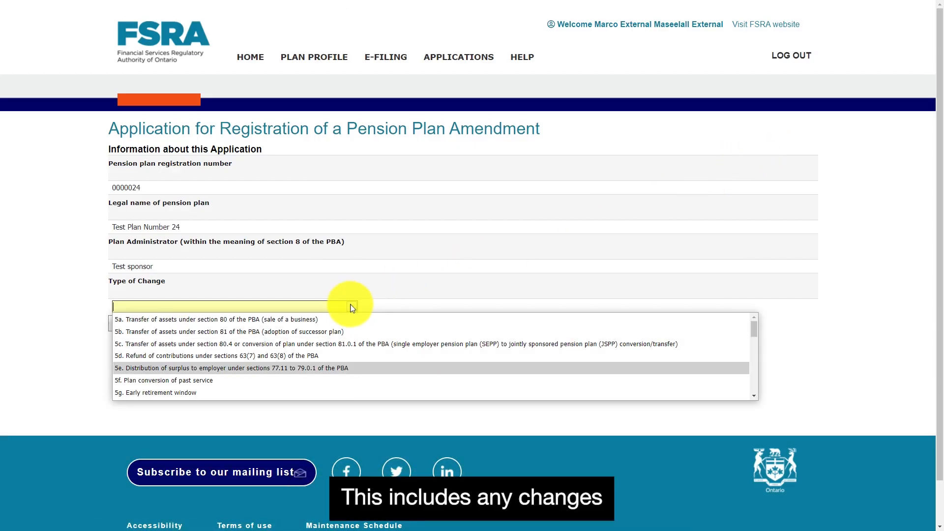
key("Down")
key("Down")
key("Down")
key("Down")
key("Down")
key("Down")
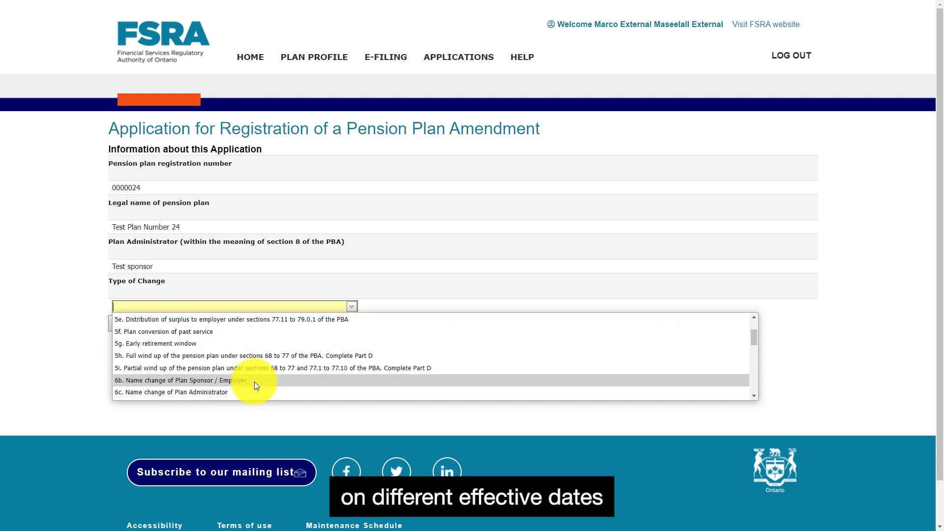
left_click(255, 381)
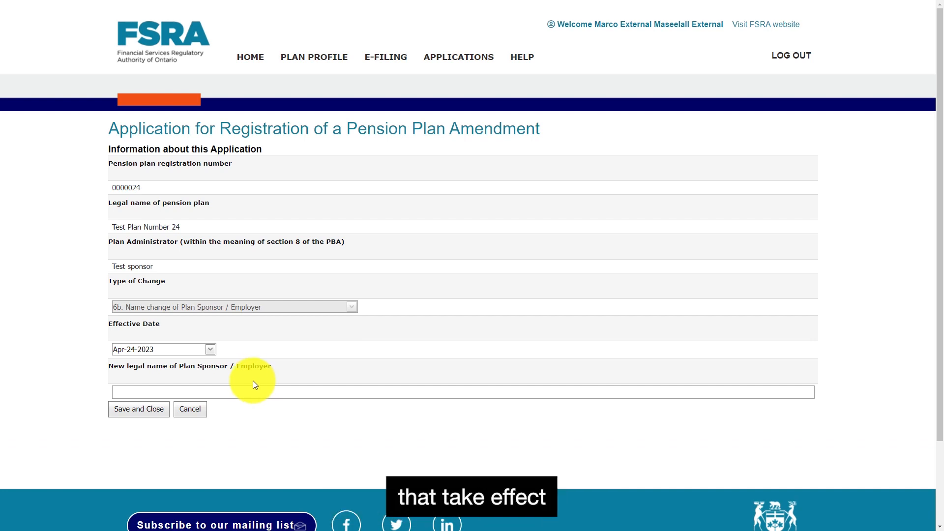
- Set the sponsor change's effective date to Apr-27-2023, enter "New Sponsor Name" as the new legal name, and save the detail
left_click(210, 350)
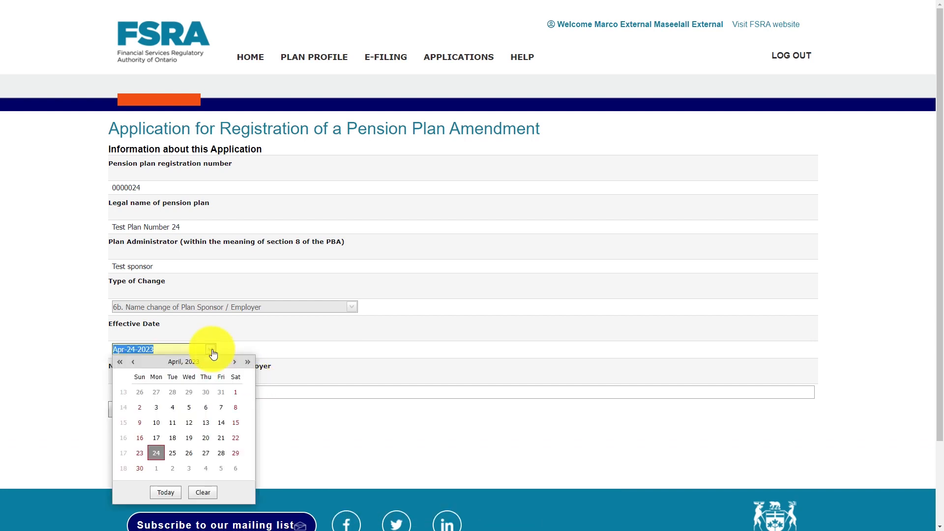
left_click(209, 458)
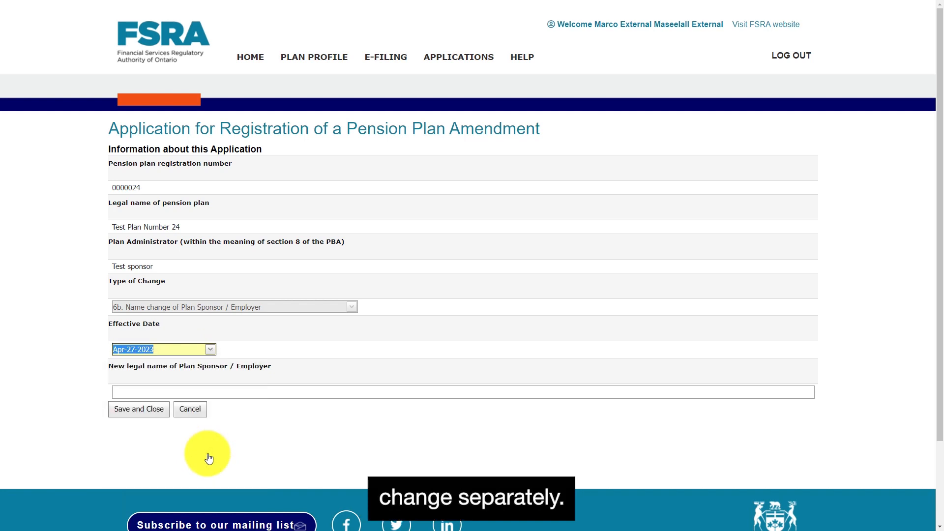
left_click(174, 392)
type("New Sp")
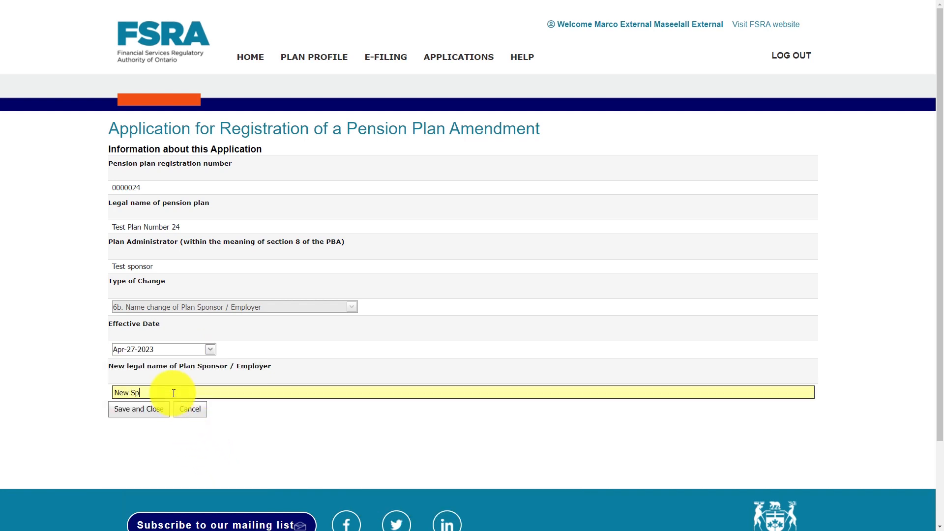
type("onsor Name")
left_click(154, 412)
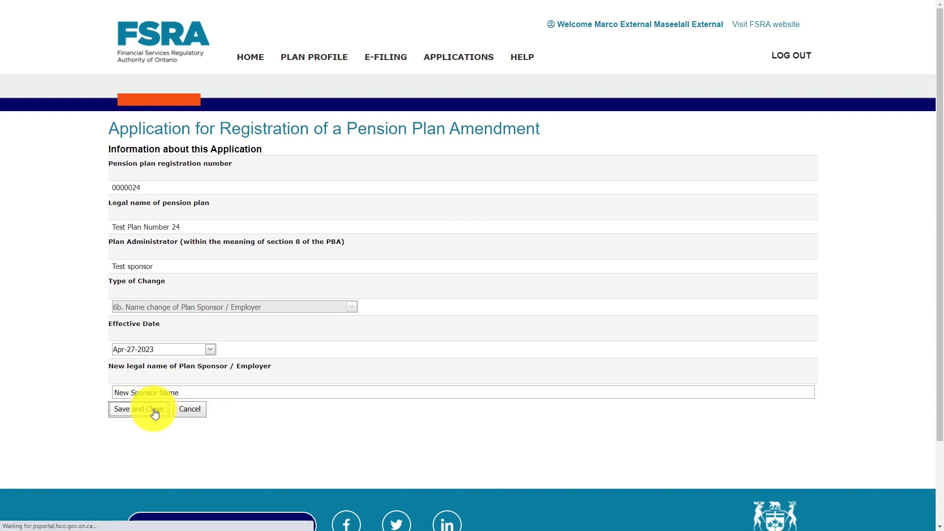
- Attach "A Test Document.pdf" from Downloads to the application as Restated Plan Text and save the attachment
scroll(306, 398, "down", 2)
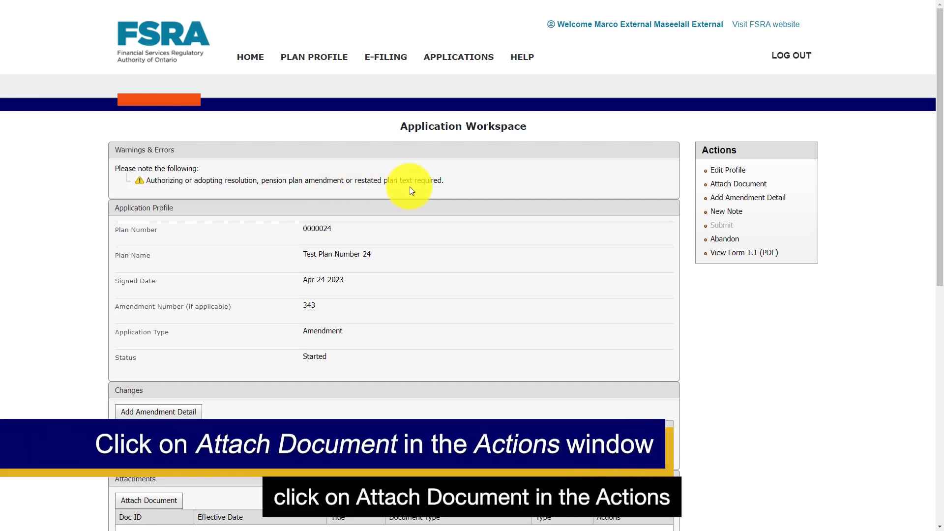
left_click(725, 188)
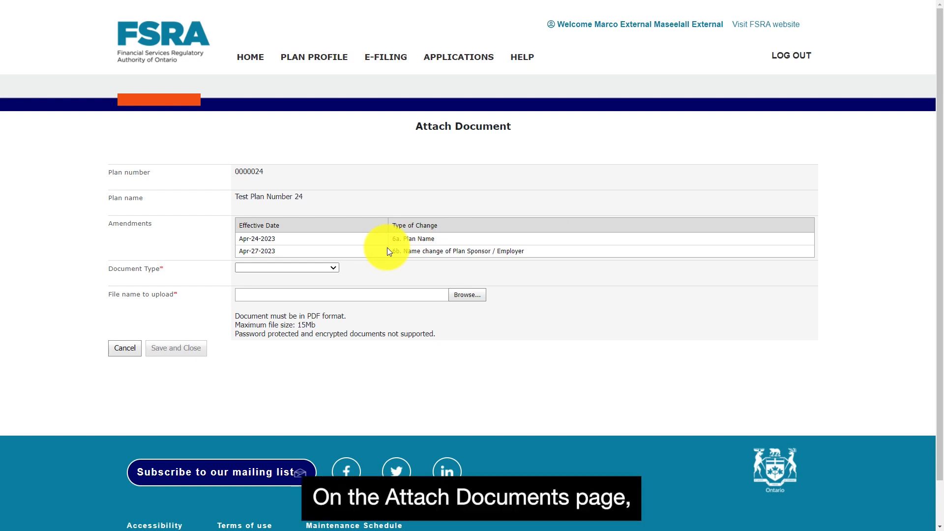
left_click(331, 269)
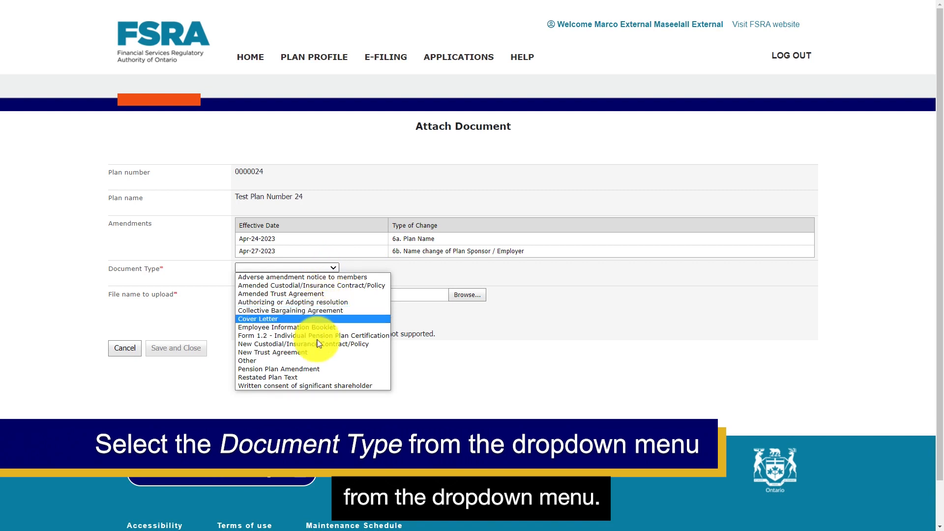
left_click(312, 377)
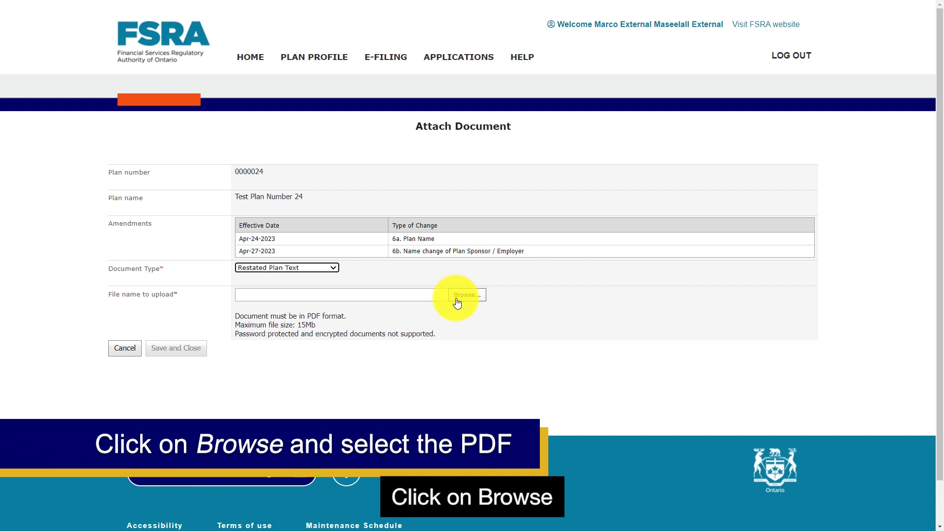
left_click(480, 299)
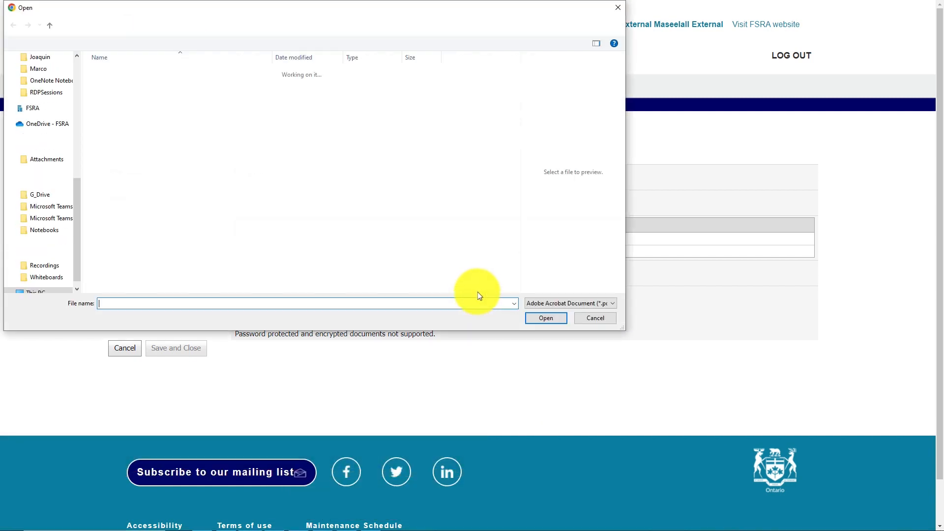
left_click_drag(396, 9, 427, 85)
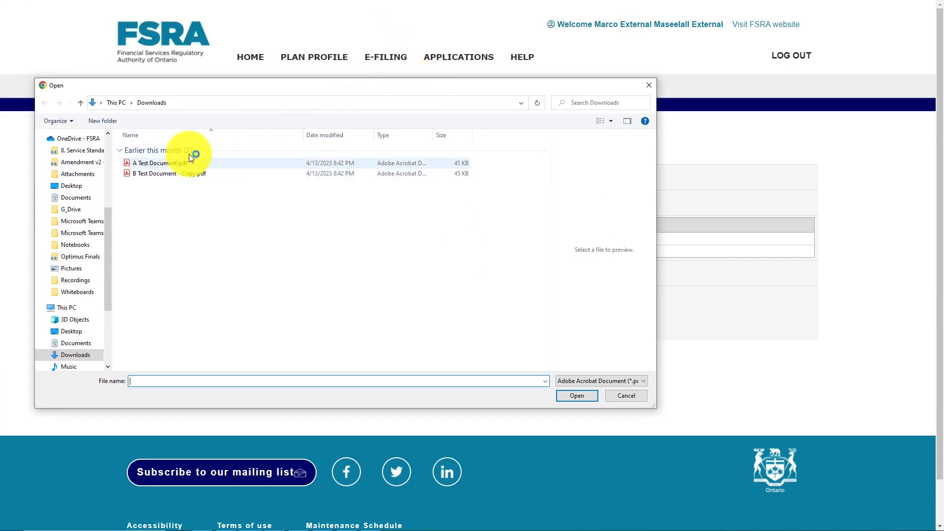
left_click(162, 163)
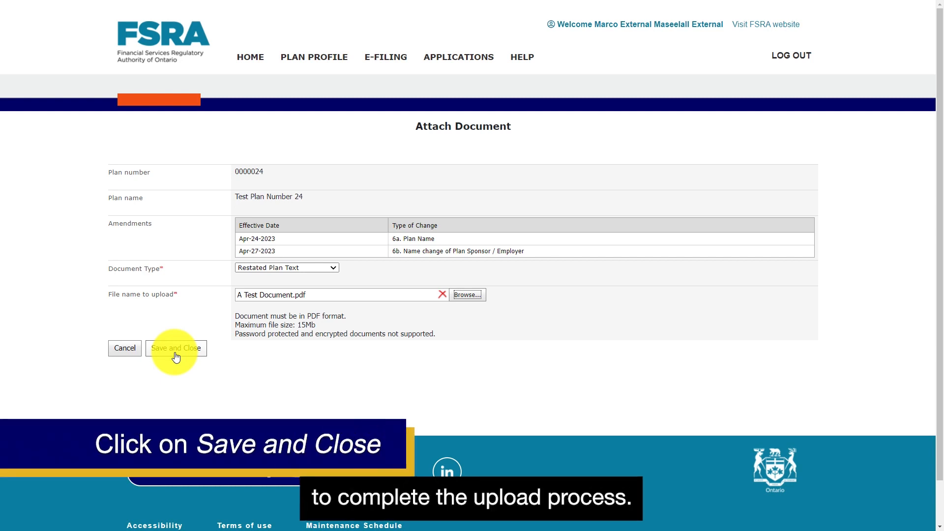
left_click(176, 351)
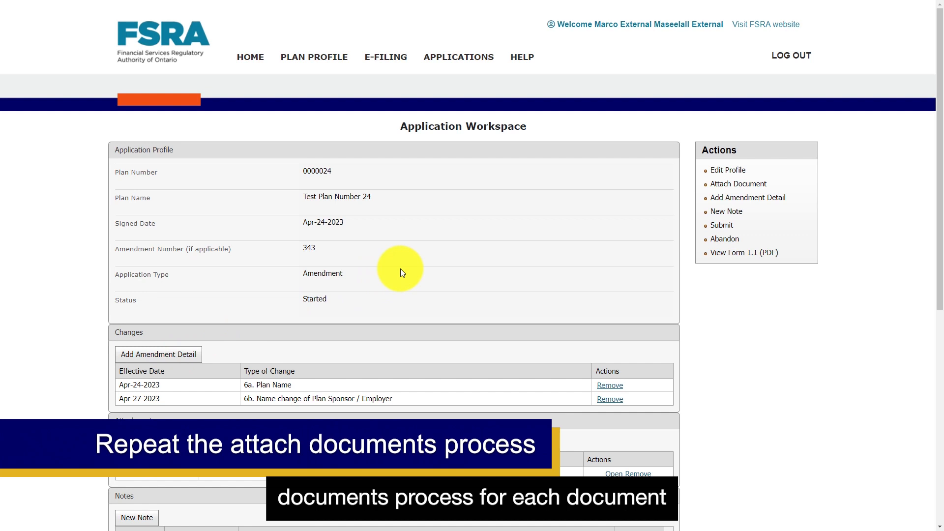
- Attach "B Test Document - Copy.pdf" from Downloads to the application with document type Other and save the attachment
left_click(734, 185)
left_click(335, 267)
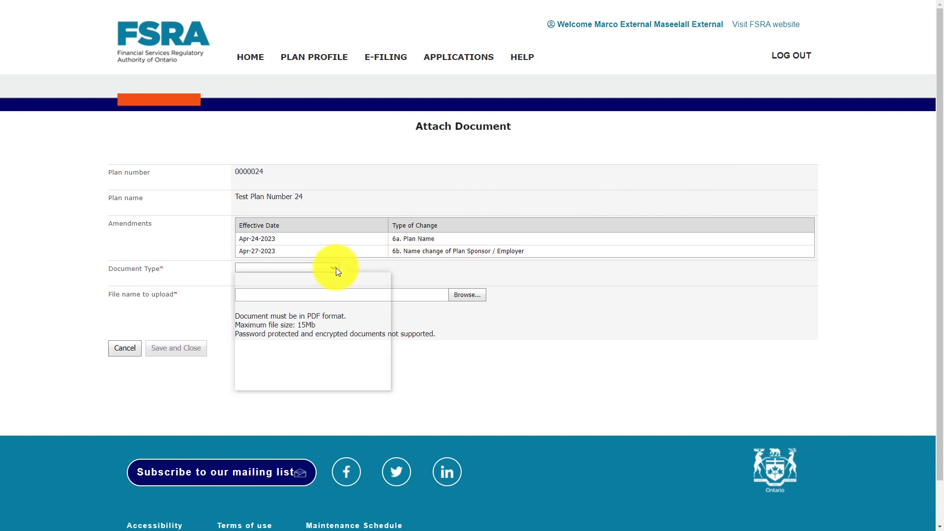
left_click(315, 358)
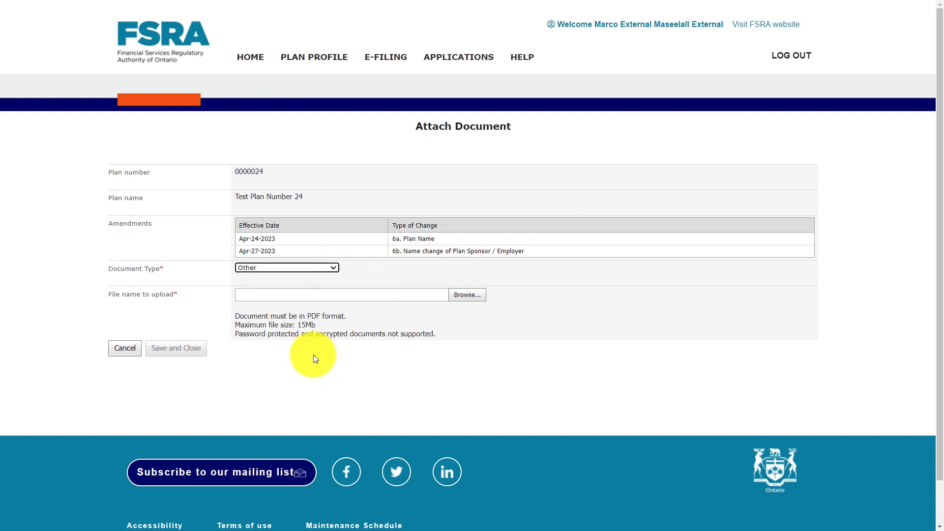
left_click(461, 297)
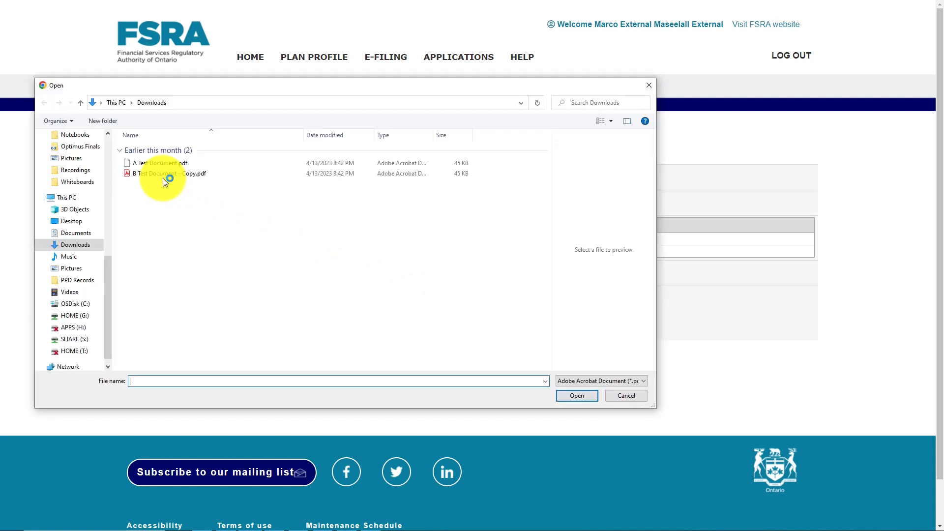
left_click(163, 174)
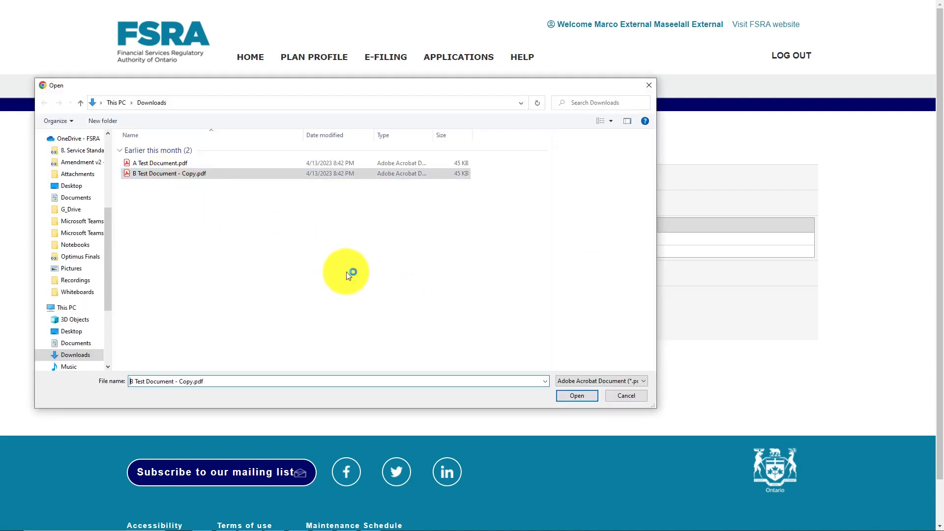
left_click(581, 395)
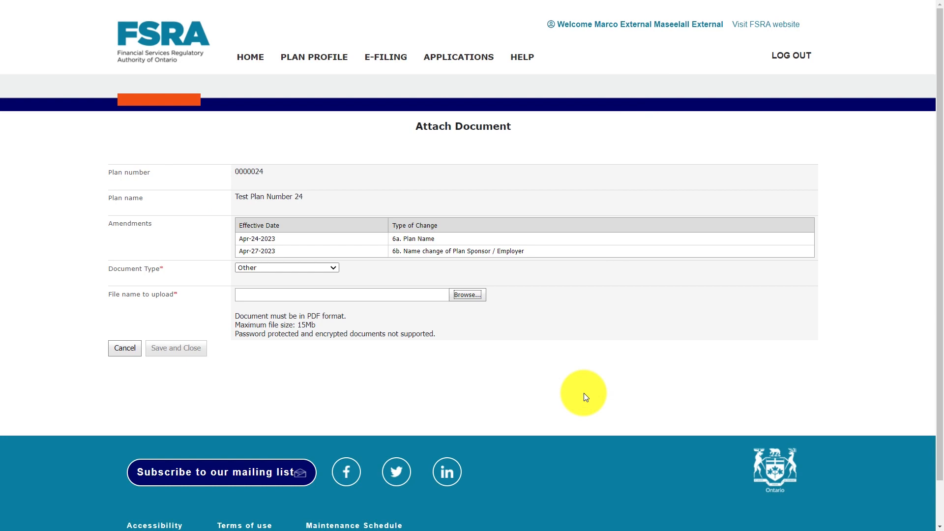
left_click(177, 347)
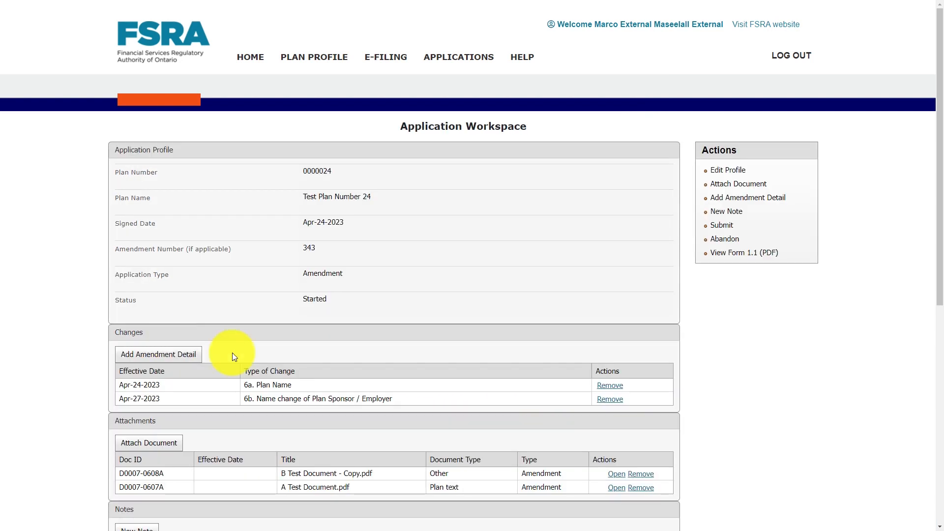
- Open the application's Form 1.1 PDF and review the amendment information in Part A
scroll(232, 353, "down", 5)
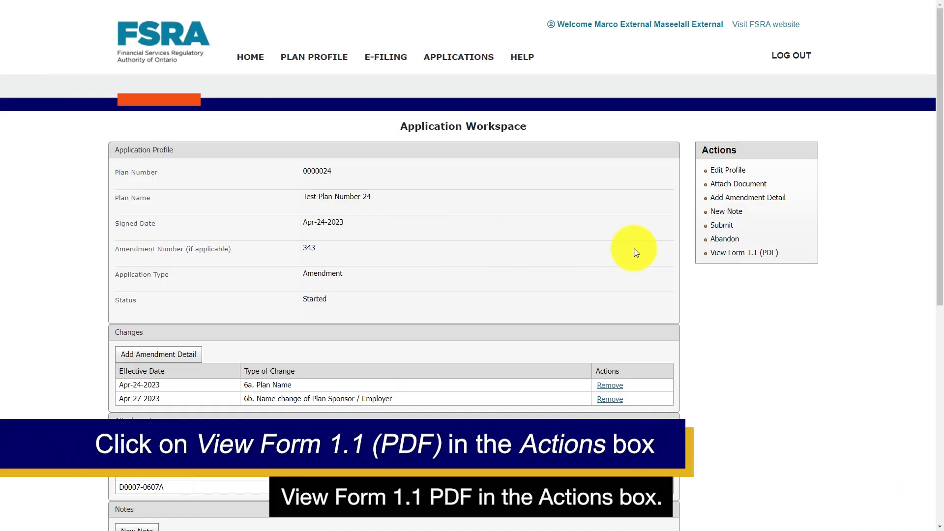
left_click(740, 253)
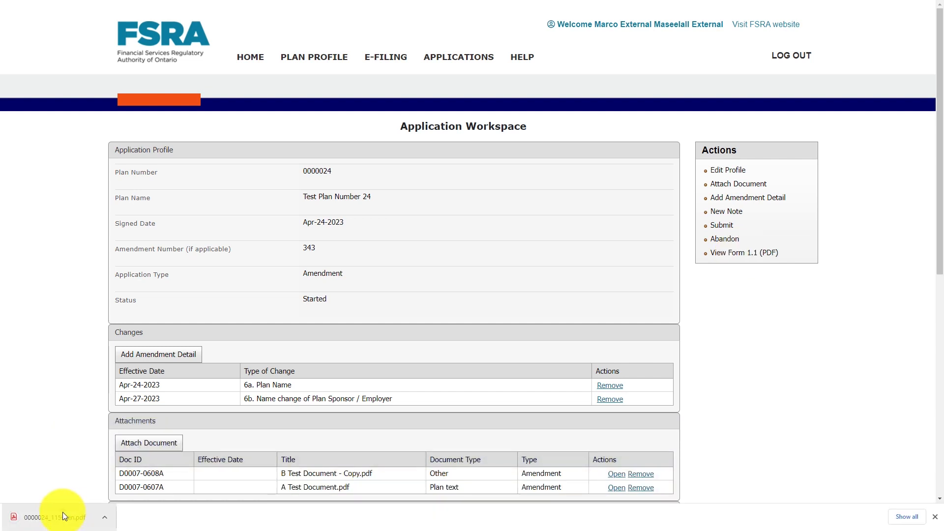
left_click(63, 515)
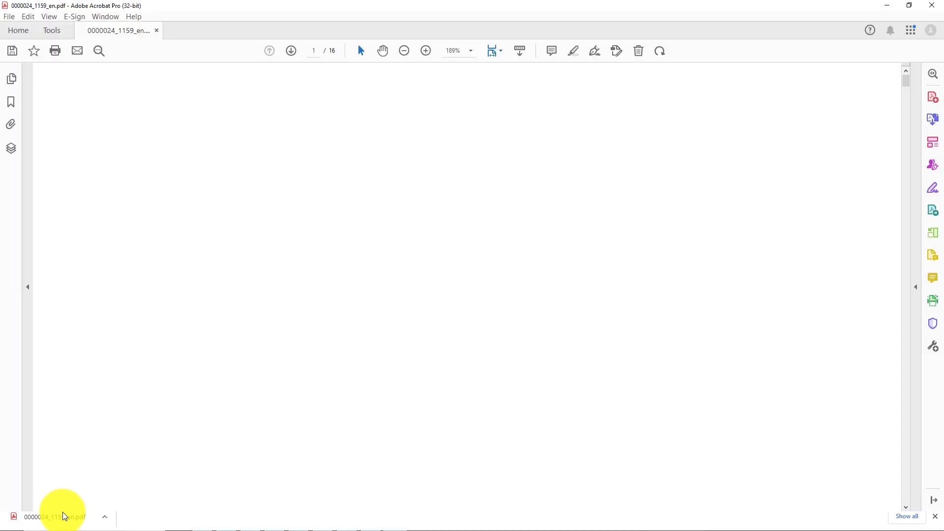
scroll(388, 240, "down", 12)
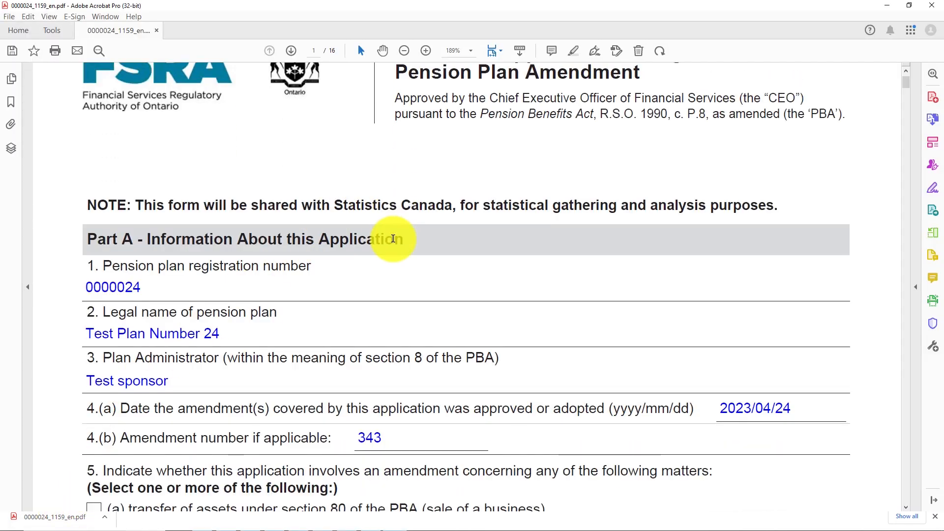
scroll(379, 288, "down", 4)
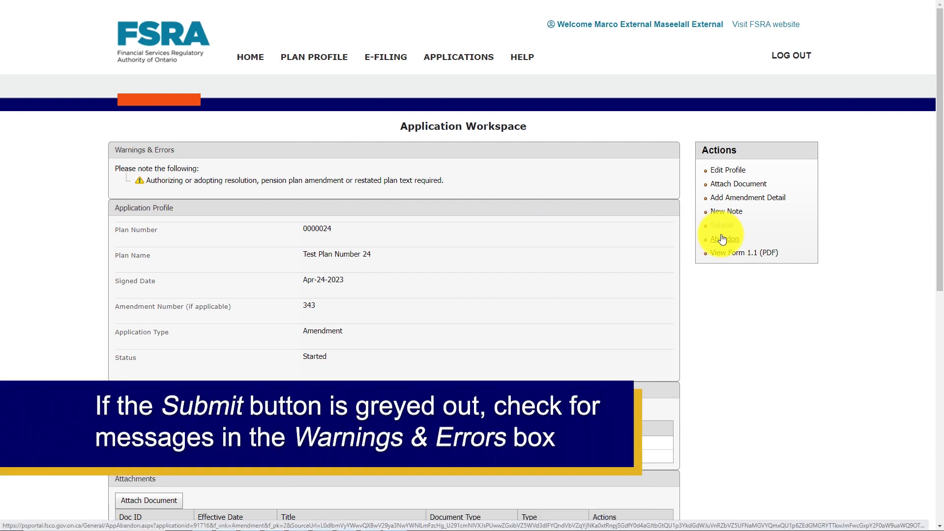
- Submit the application with the certification checked and "no other relevant Canadian jurisdictions" selected
left_click(237, 183)
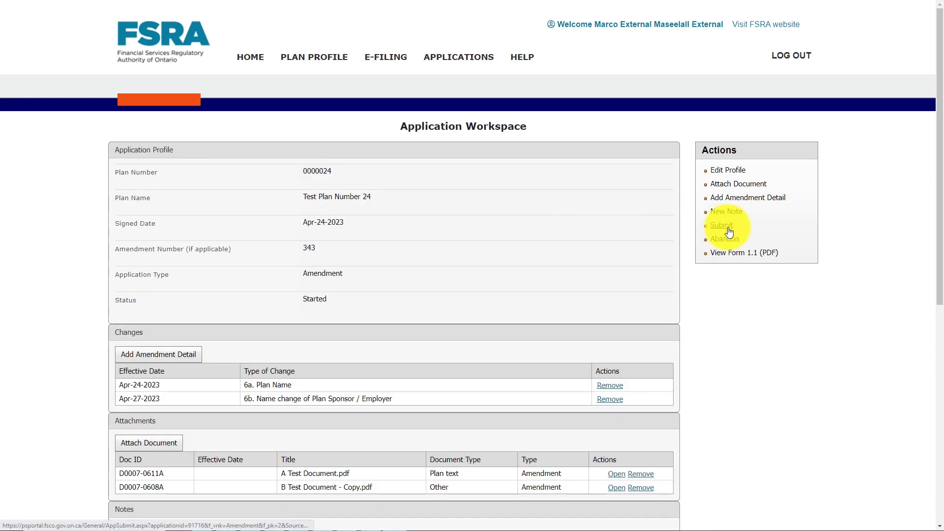
left_click(728, 230)
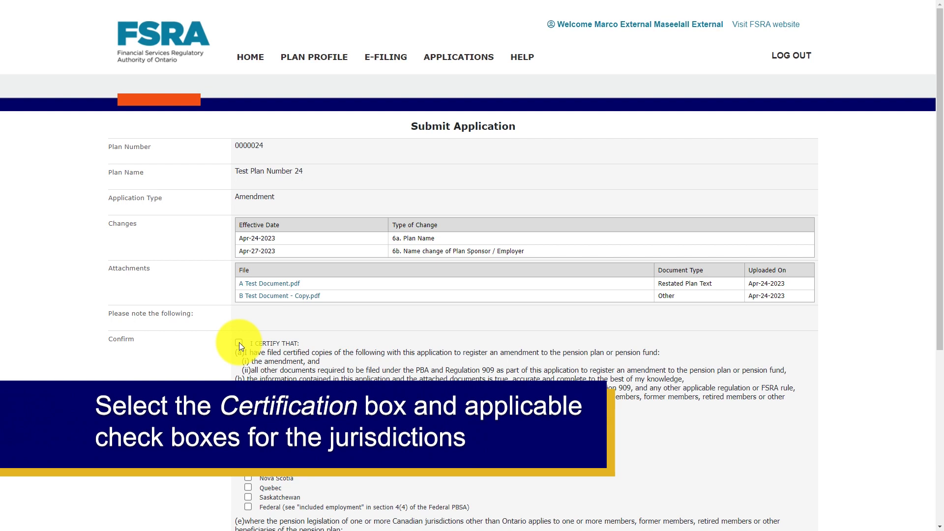
left_click(239, 343)
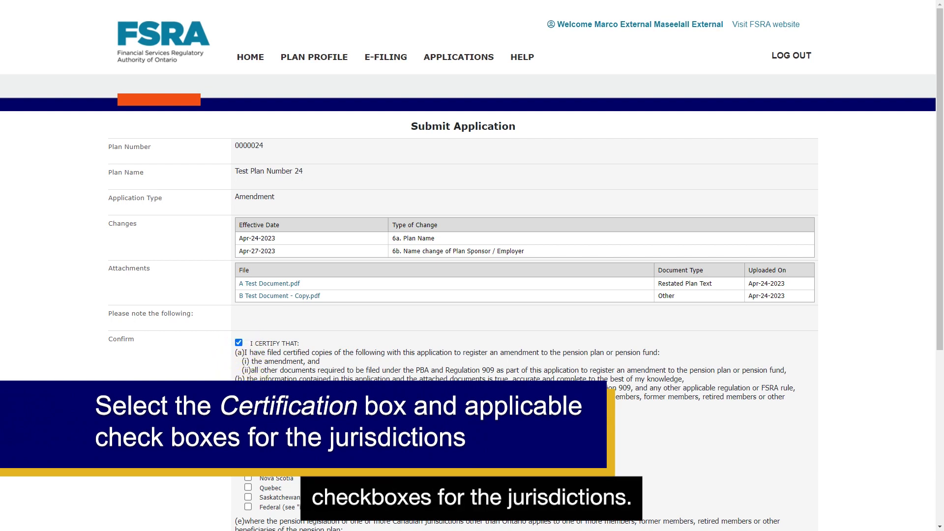
left_click(248, 419)
scroll(248, 418, "down", 2)
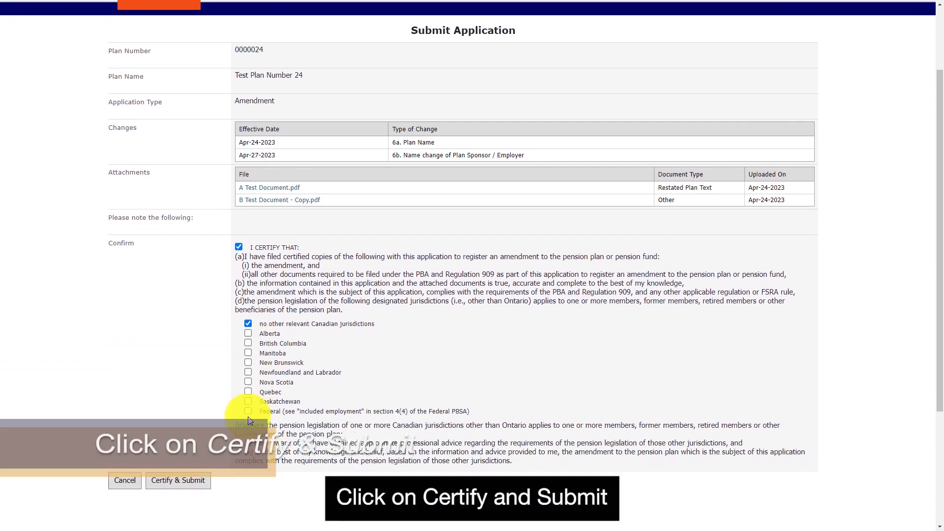
left_click(196, 480)
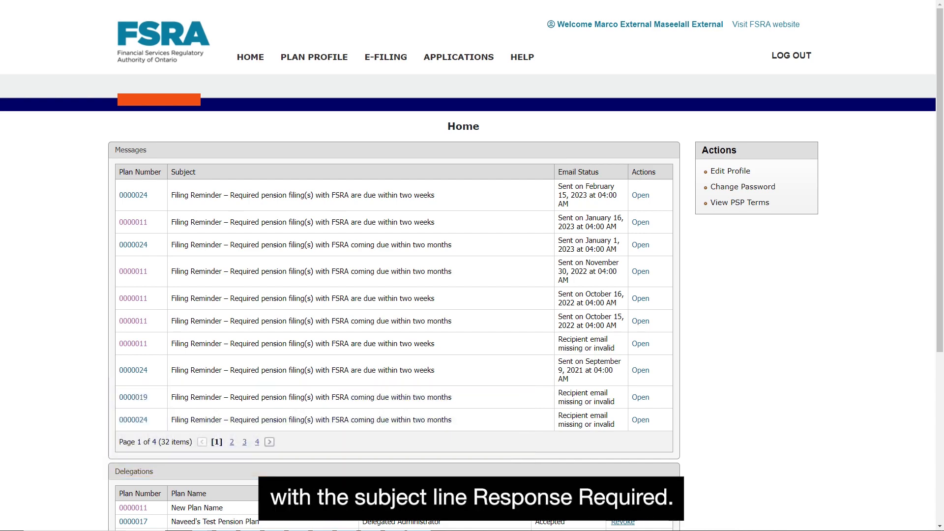
- Examine the subject line of the "Response Required: Amendment Application" email and return to the portal's home page
left_click_drag(245, 177, 123, 177)
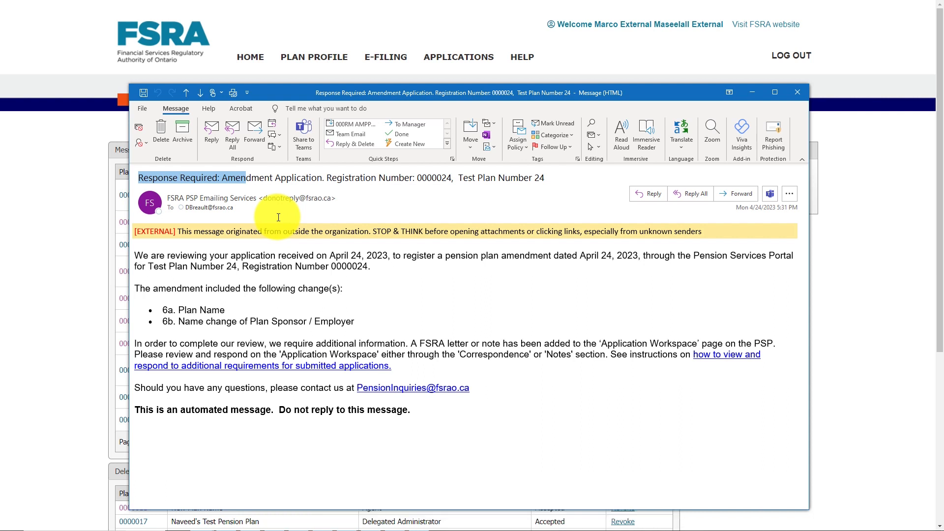
left_click(40, 262)
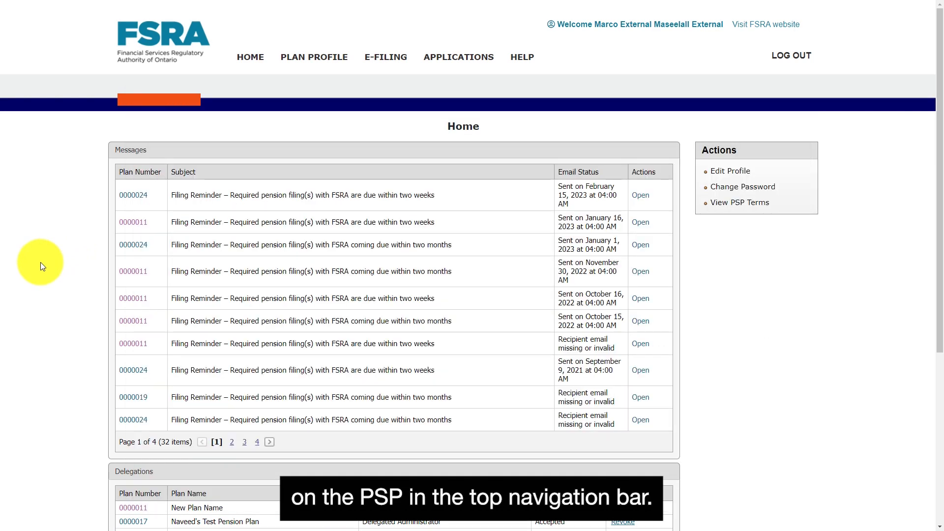
- Filter the application records by Test Plan Number 24, Amendment and Awaiting Response, and open the matching application's workspace
left_click(457, 65)
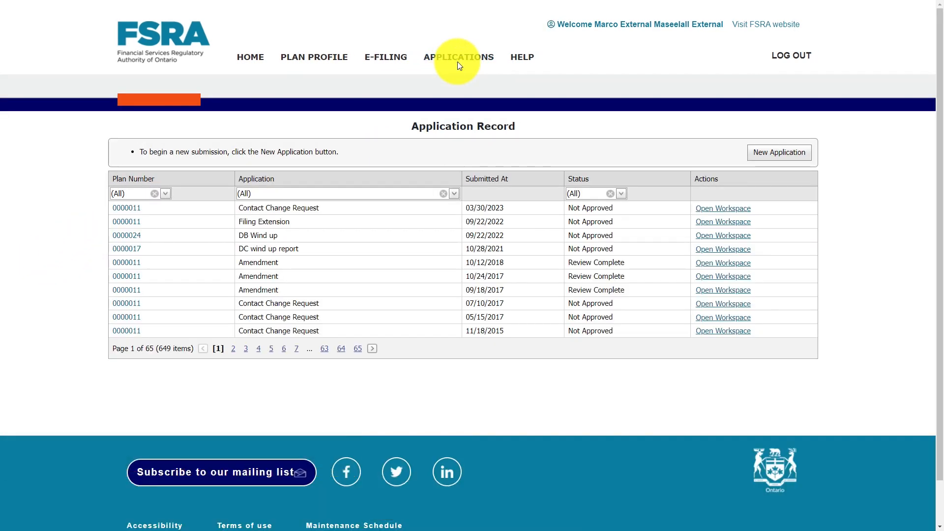
left_click(166, 194)
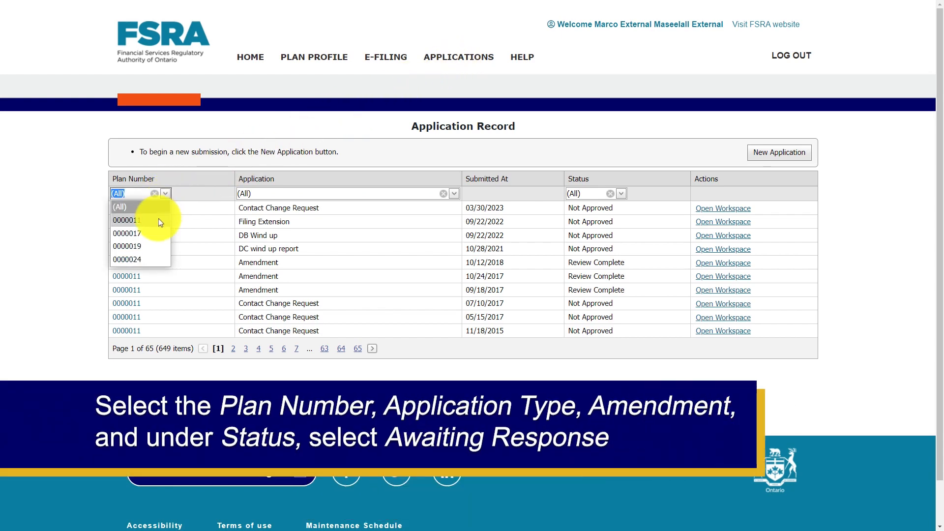
left_click(143, 260)
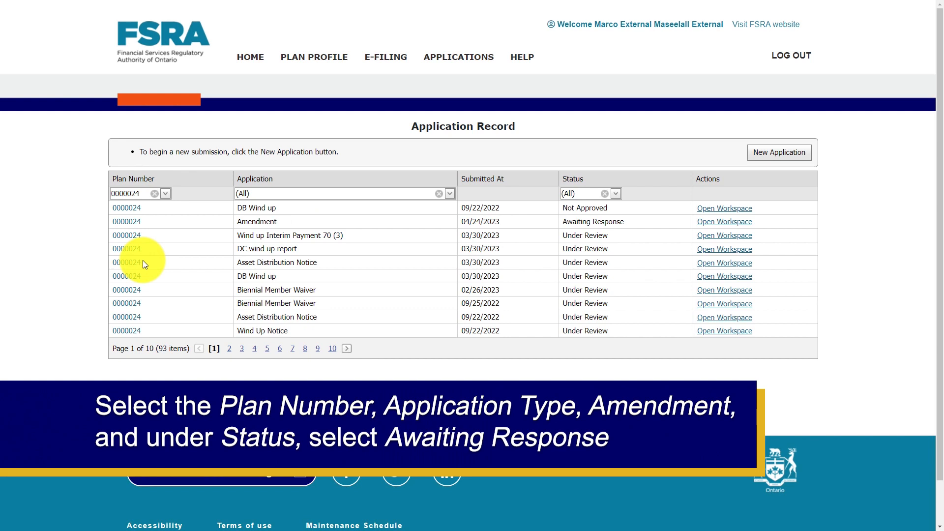
left_click(450, 194)
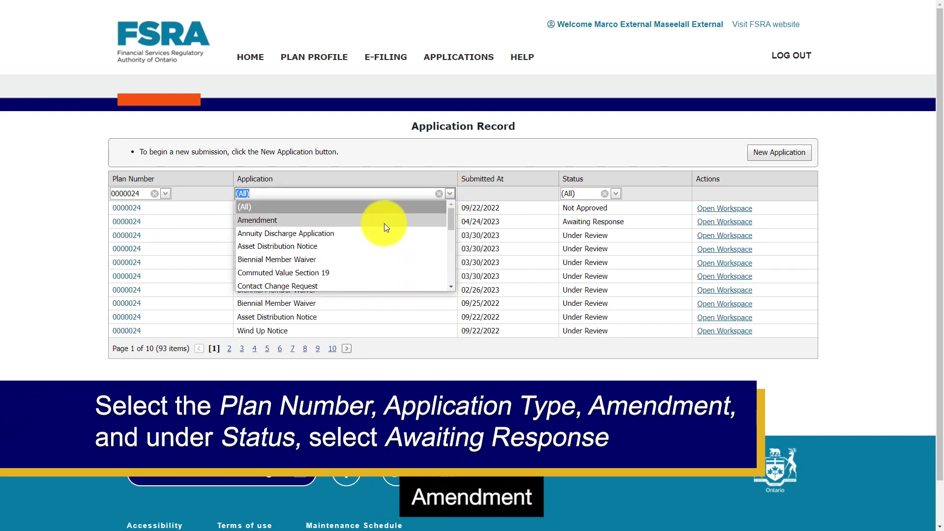
left_click(384, 223)
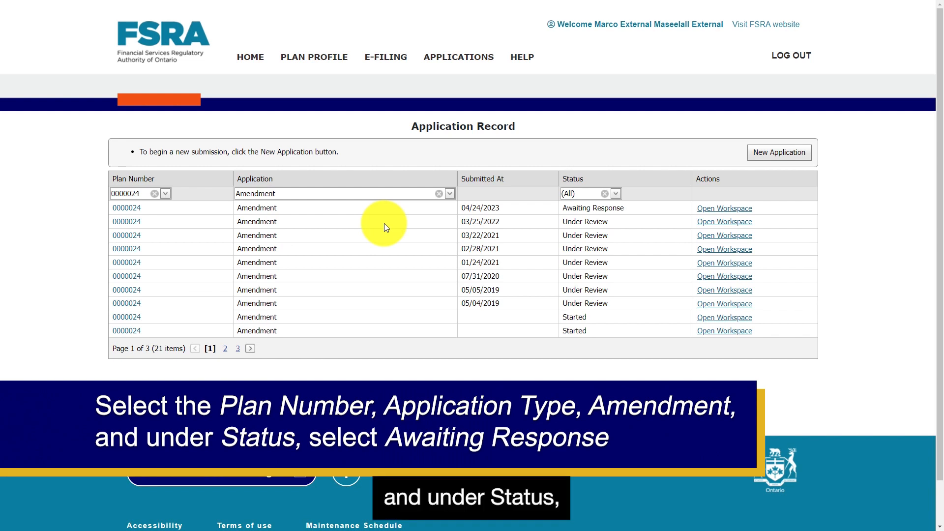
left_click(617, 194)
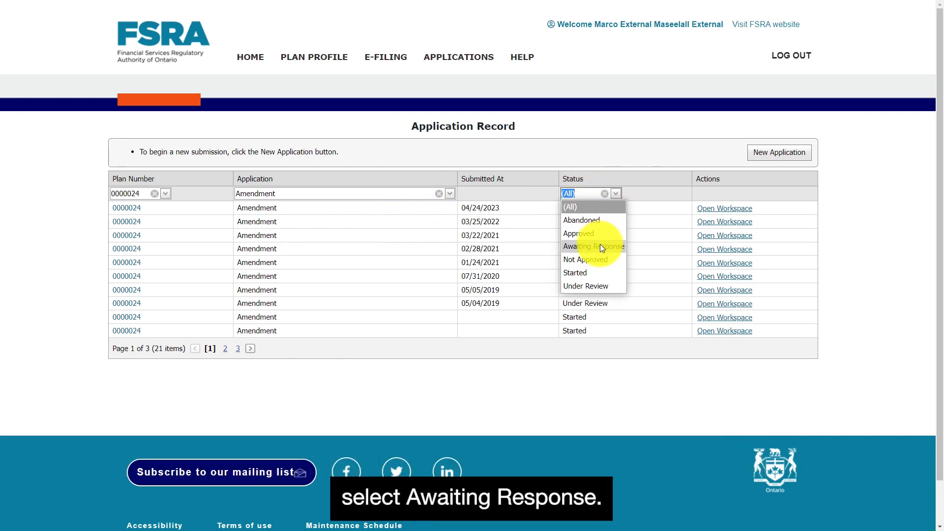
left_click(601, 246)
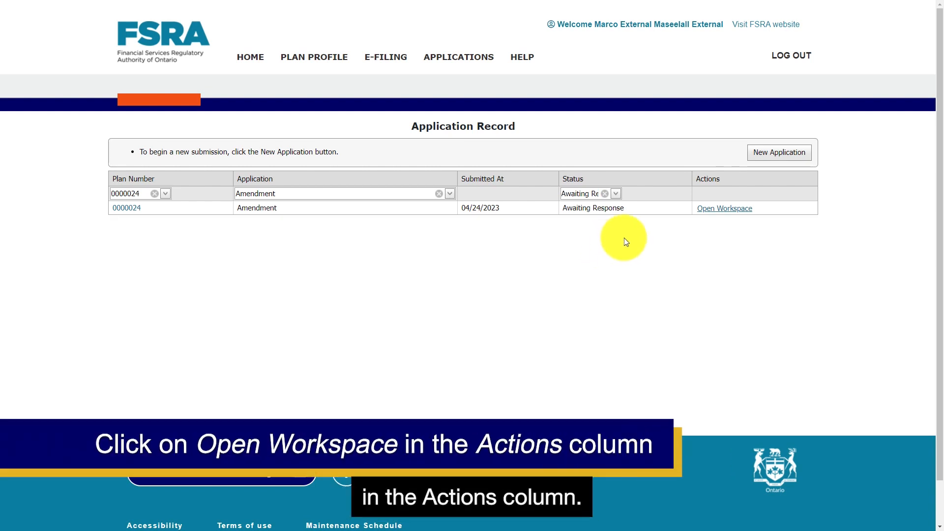
left_click(734, 214)
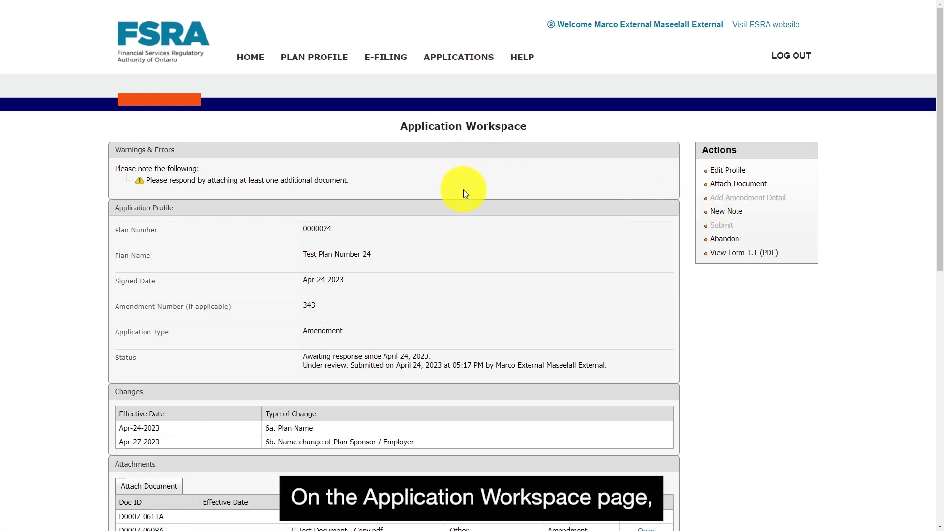
- Open the "Missing Information" correspondence PDF from FSRA and select its sentence requesting additional information
scroll(463, 190, "down", 1)
scroll(463, 190, "down", 1)
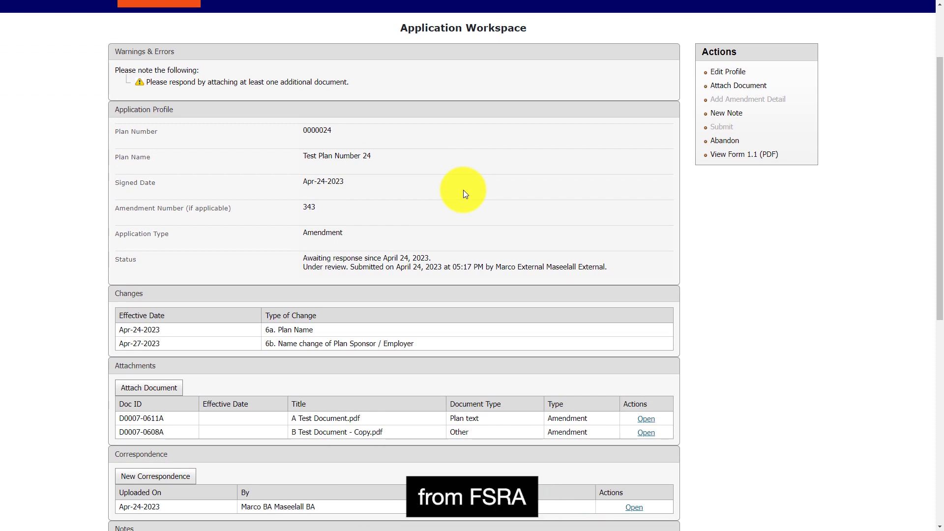
scroll(463, 190, "down", 3)
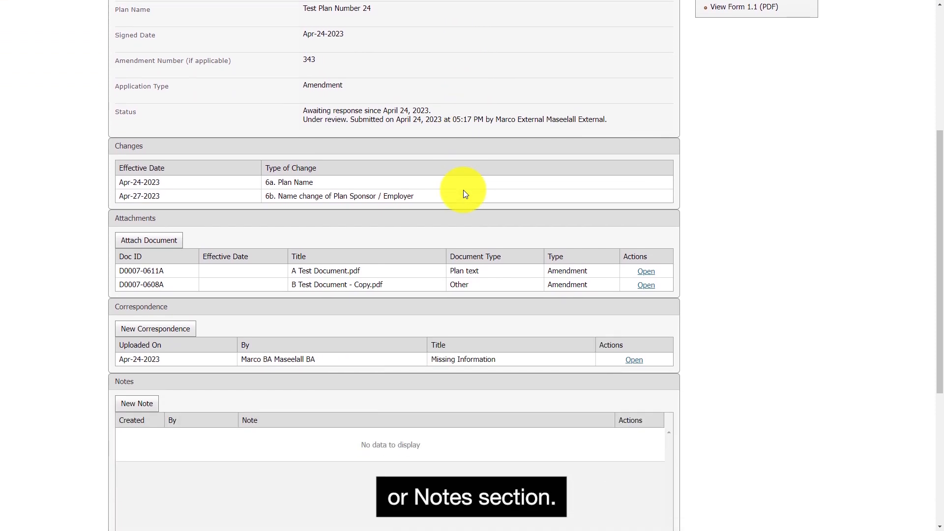
left_click(637, 361)
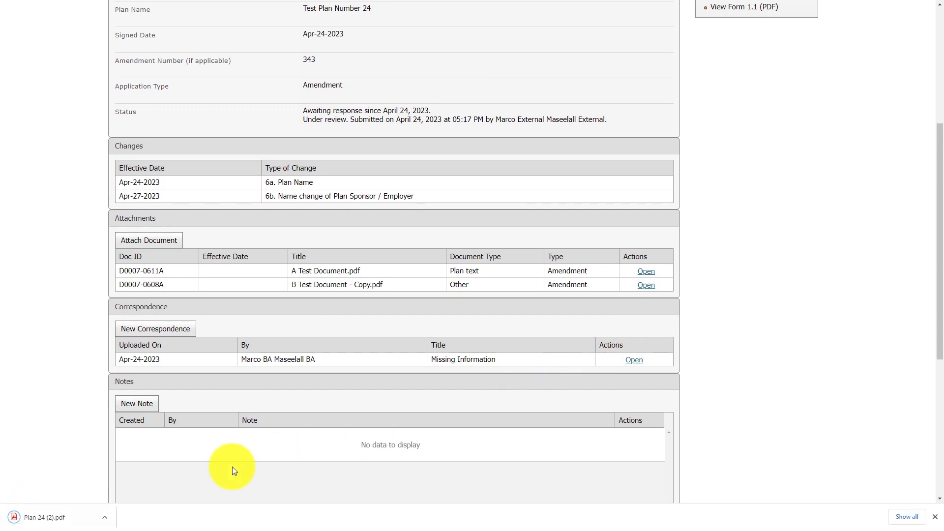
left_click(55, 518)
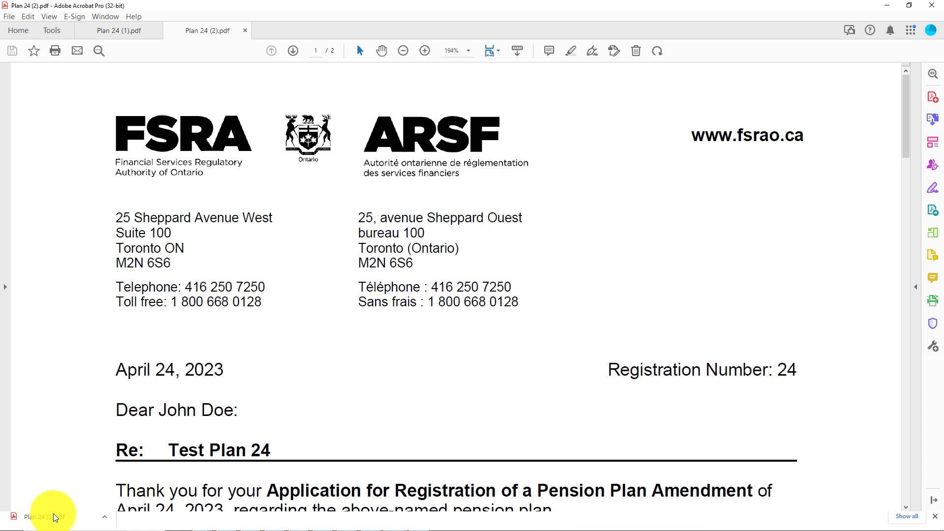
scroll(51, 508, "down", 2)
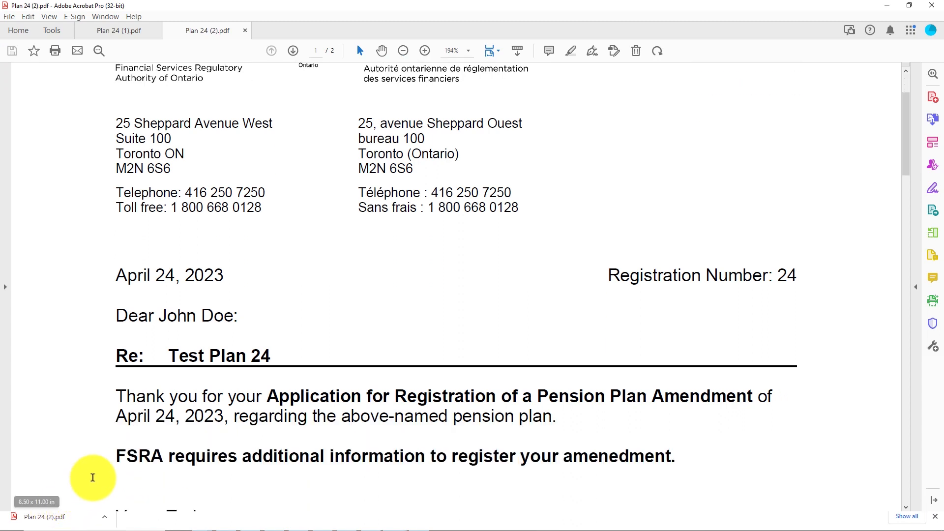
left_click_drag(117, 456, 682, 455)
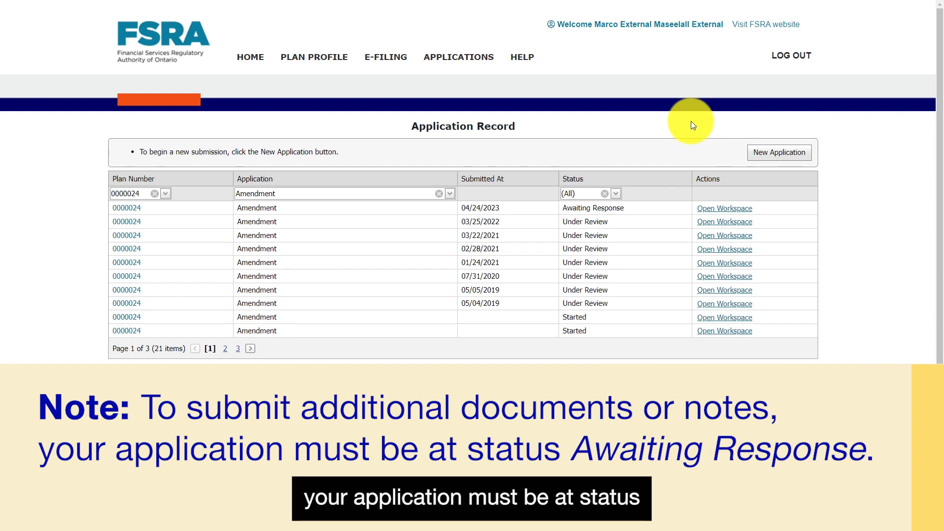
- Filter the plan's amendment records to Awaiting Response again and reopen the application's workspace at its Correspondence section
left_click(617, 195)
left_click(603, 245)
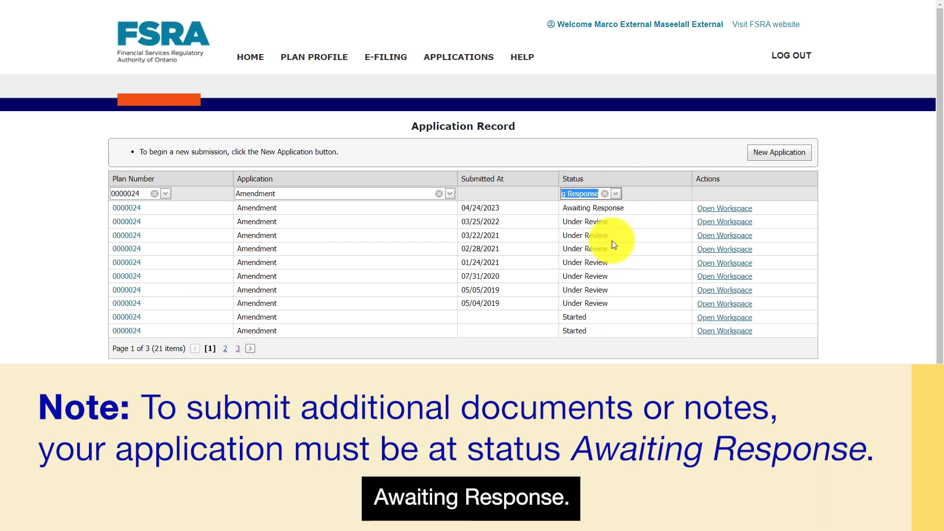
left_click(716, 211)
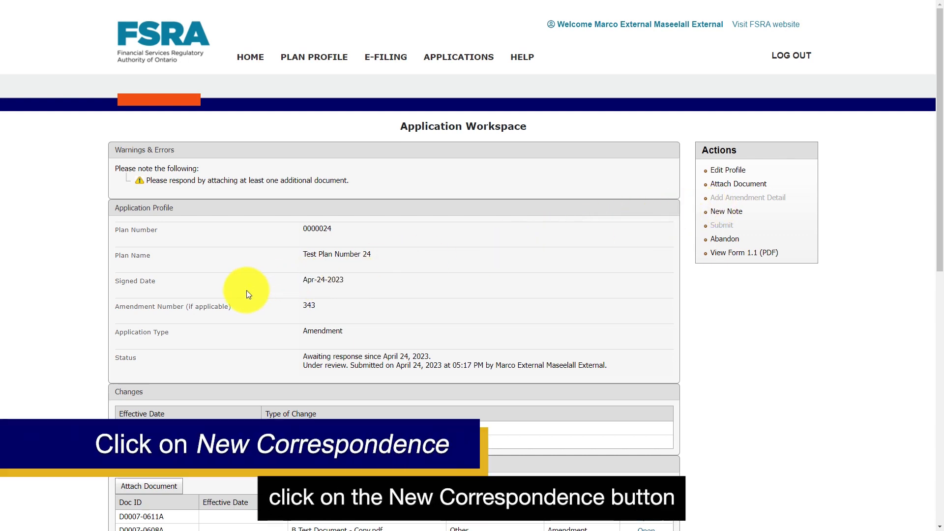
scroll(247, 292, "down", 4)
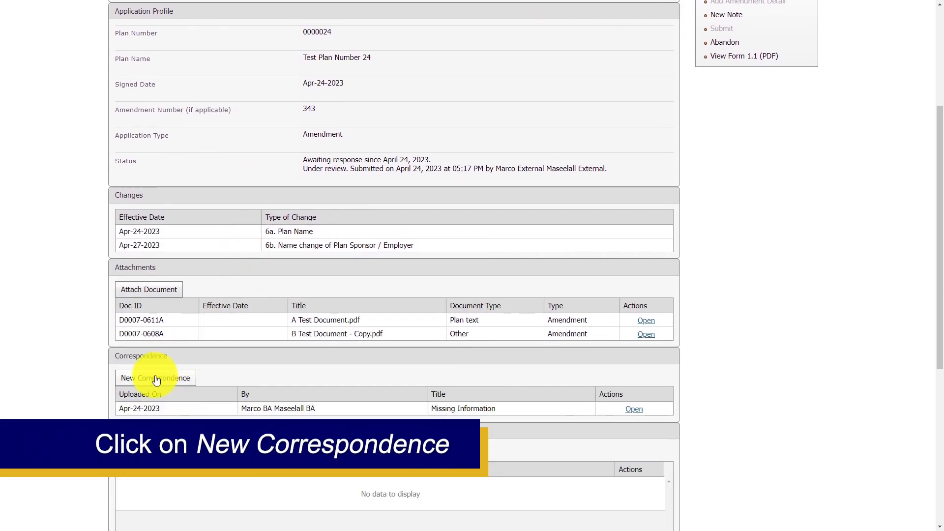
- Add a new correspondence titled "New Information" with Additional Information for Amendment.pdf from the Downloads folder, and save it
left_click(157, 378)
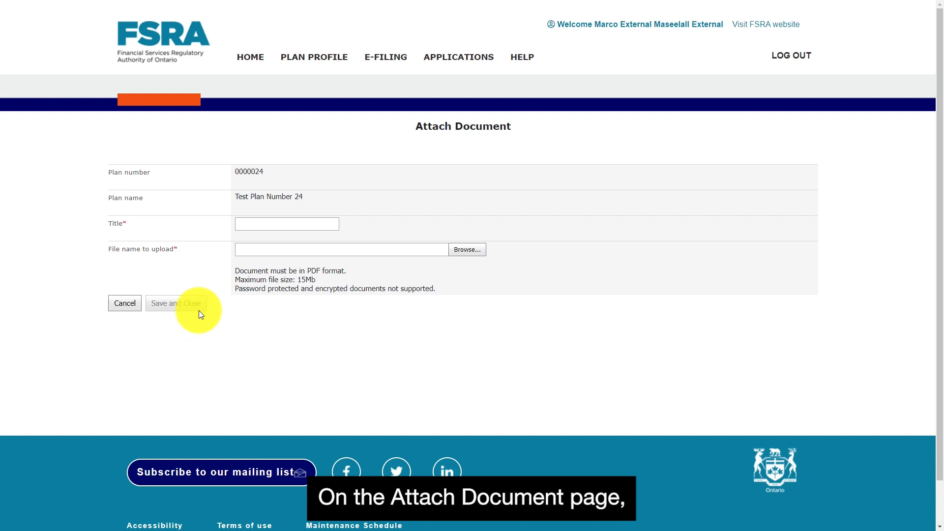
left_click(269, 222)
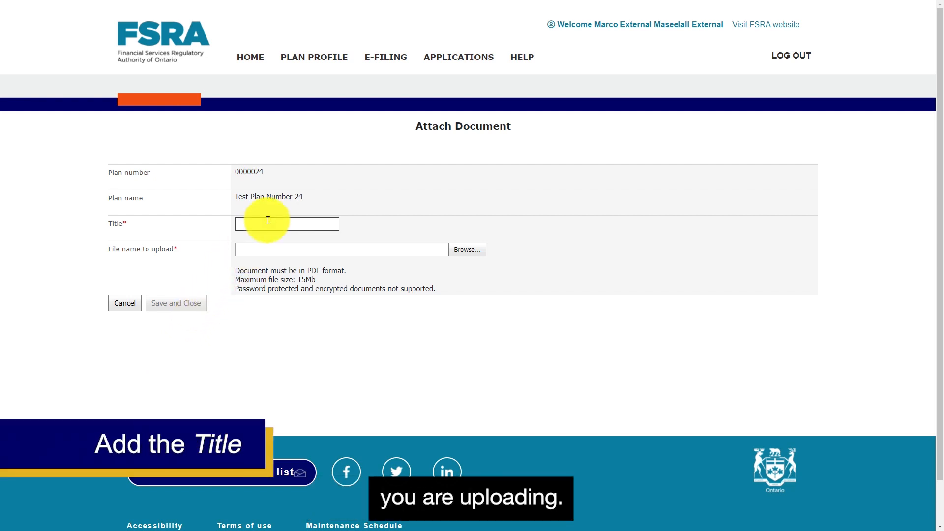
type("New Information")
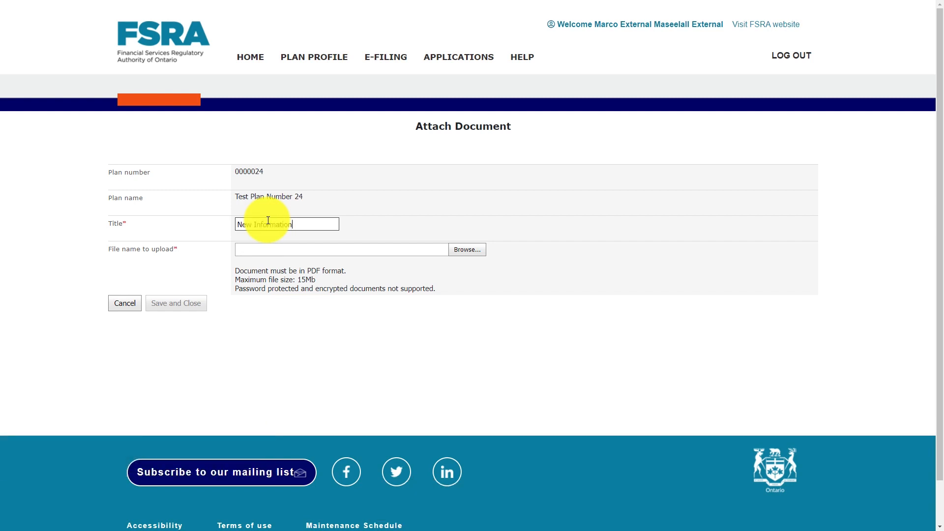
left_click(467, 252)
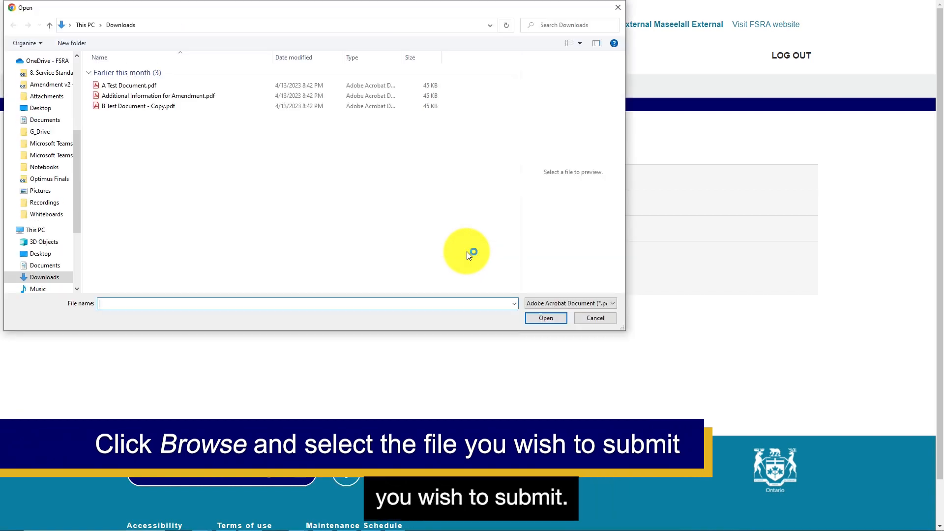
left_click(132, 97)
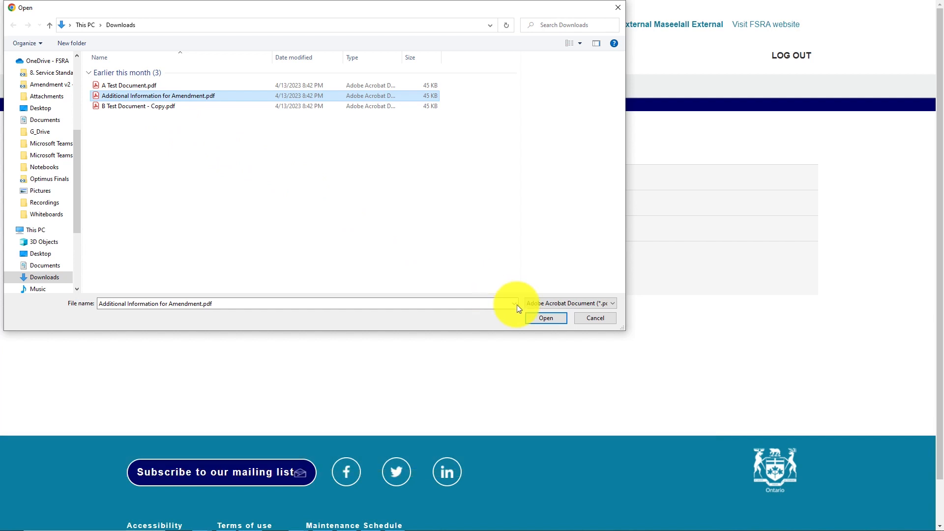
left_click(544, 318)
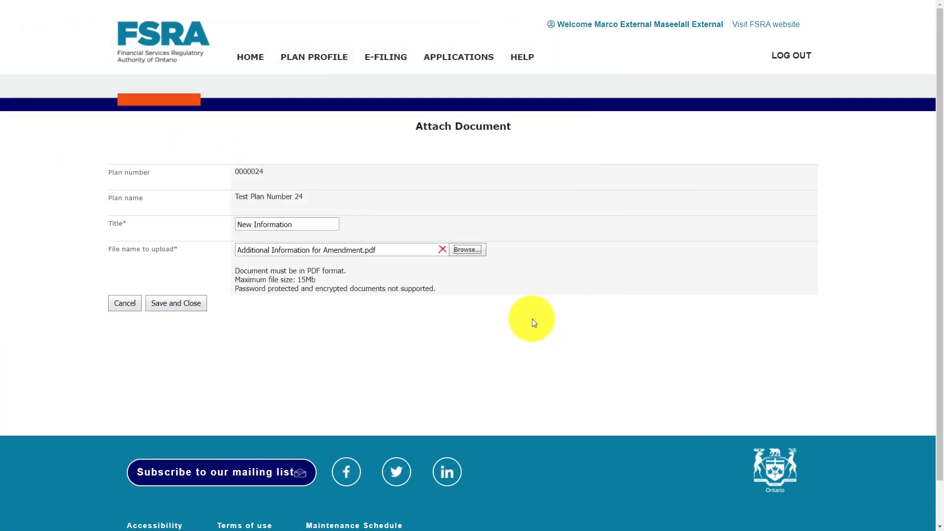
left_click(192, 306)
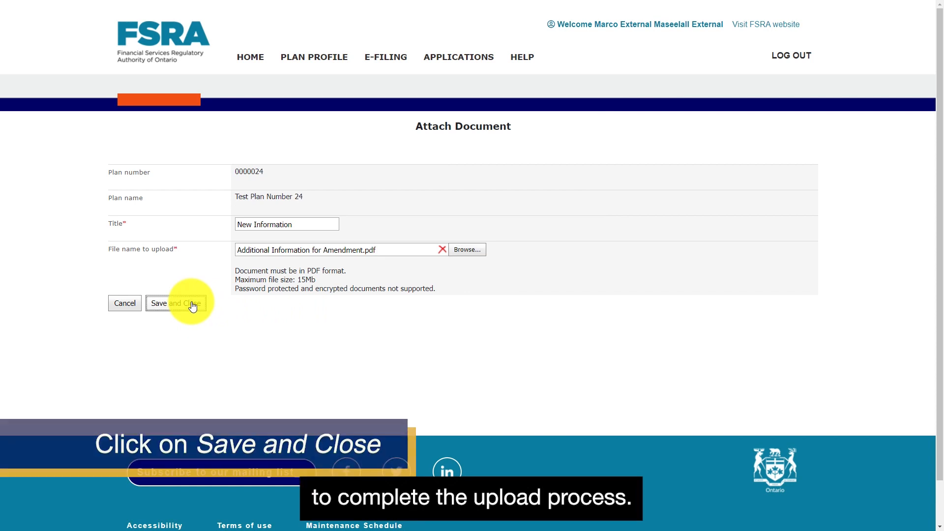
- Start a submission update for the amendment application, confirm the certification statement, and certify and submit it
scroll(190, 305, "down", 3)
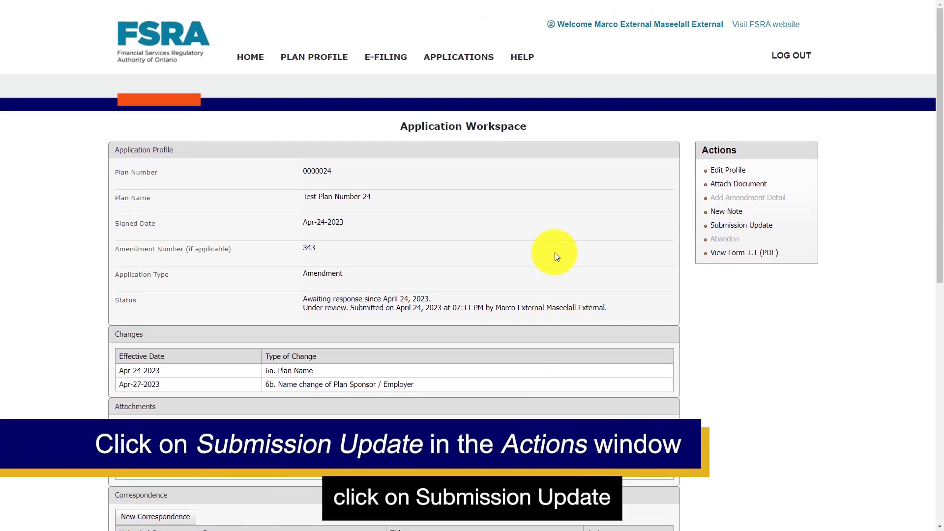
left_click(728, 226)
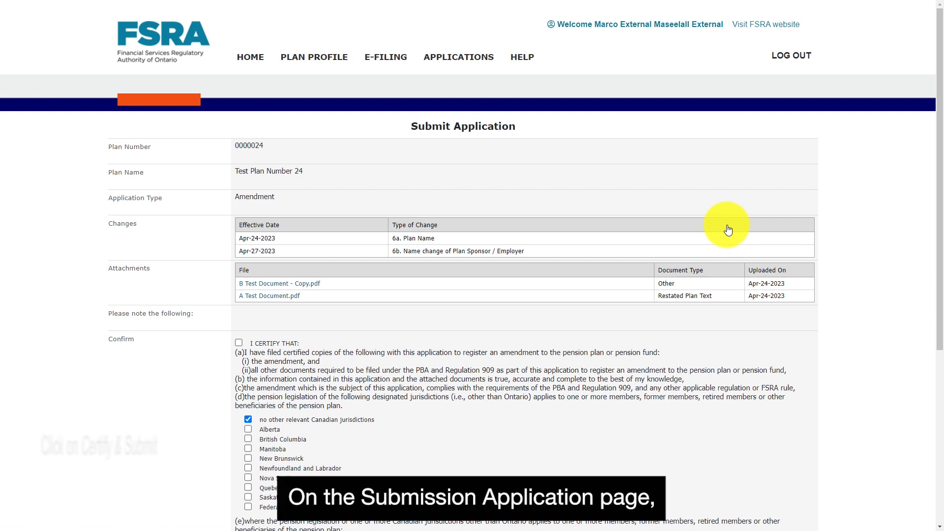
scroll(241, 298, "down", 1)
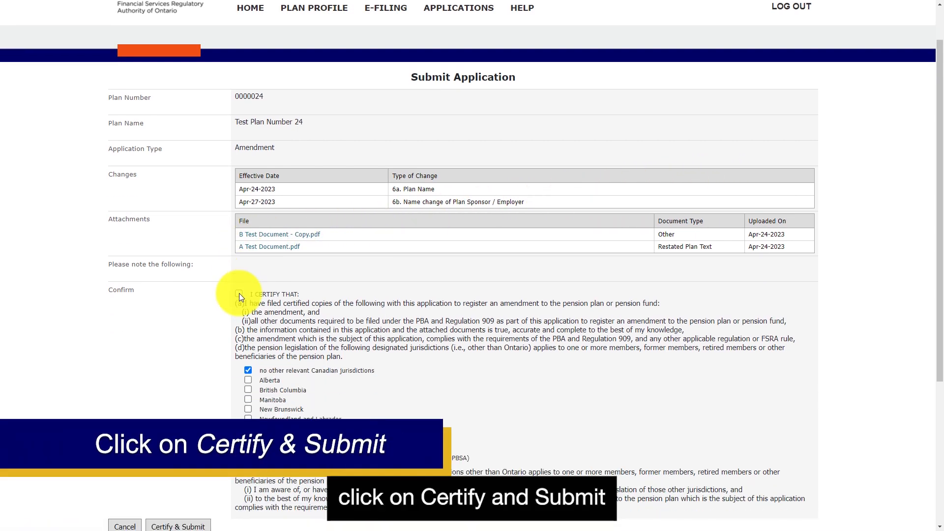
left_click(239, 294)
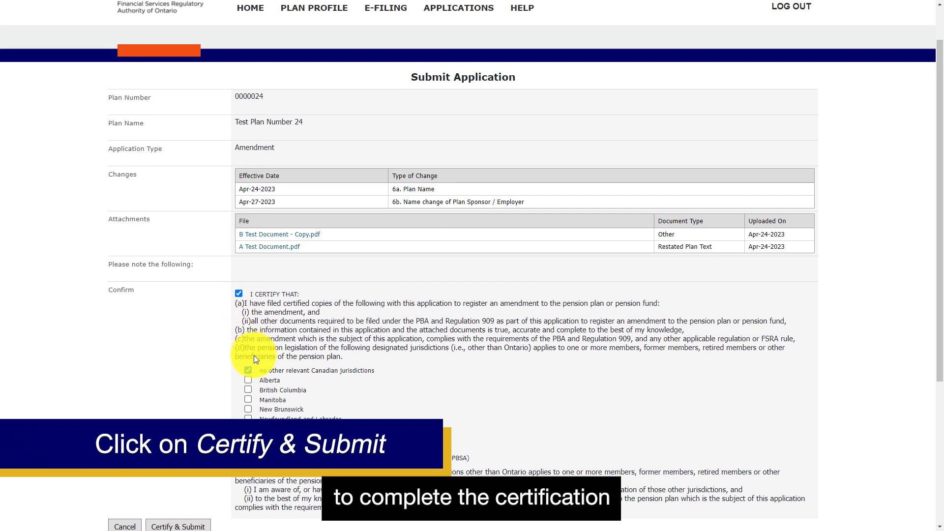
scroll(254, 355, "down", 2)
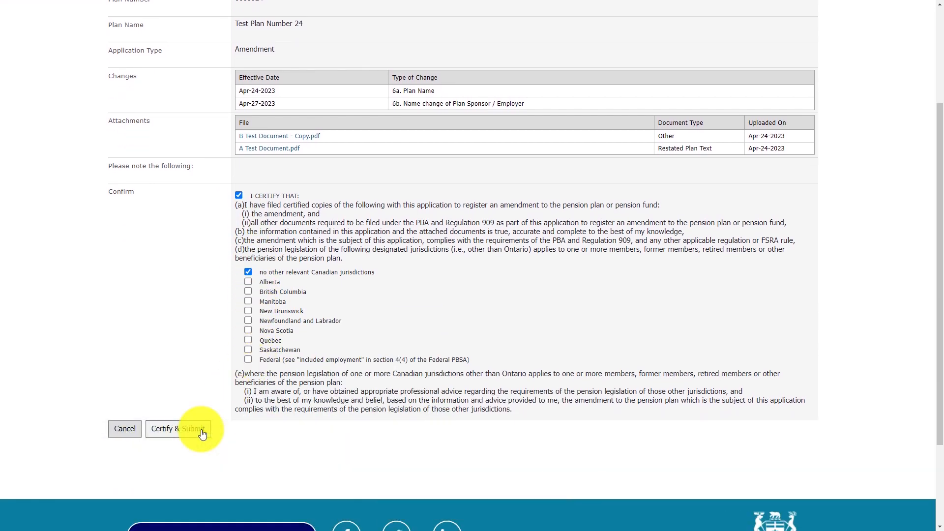
left_click(201, 432)
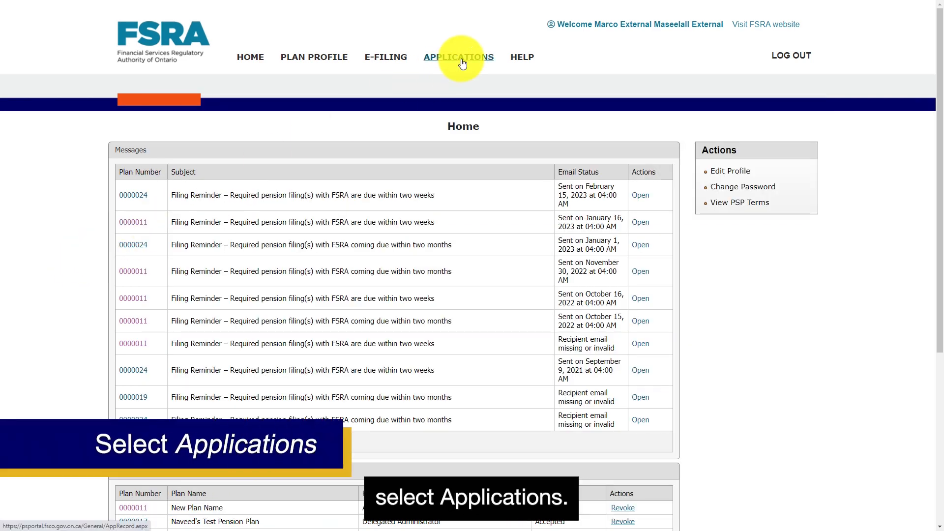
- Filter the application records by Test Plan Number 24, Amendment and Approved, and open the workspace of the first listed application
left_click(462, 62)
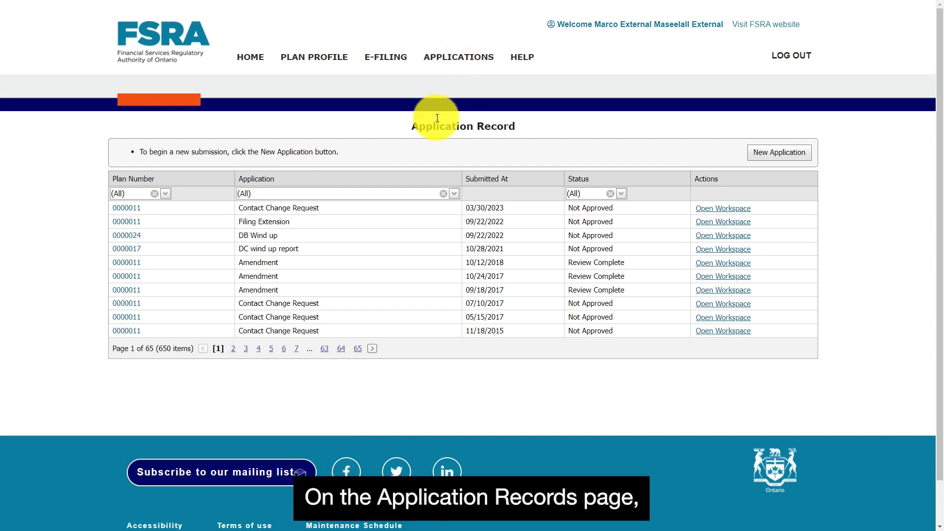
left_click(167, 194)
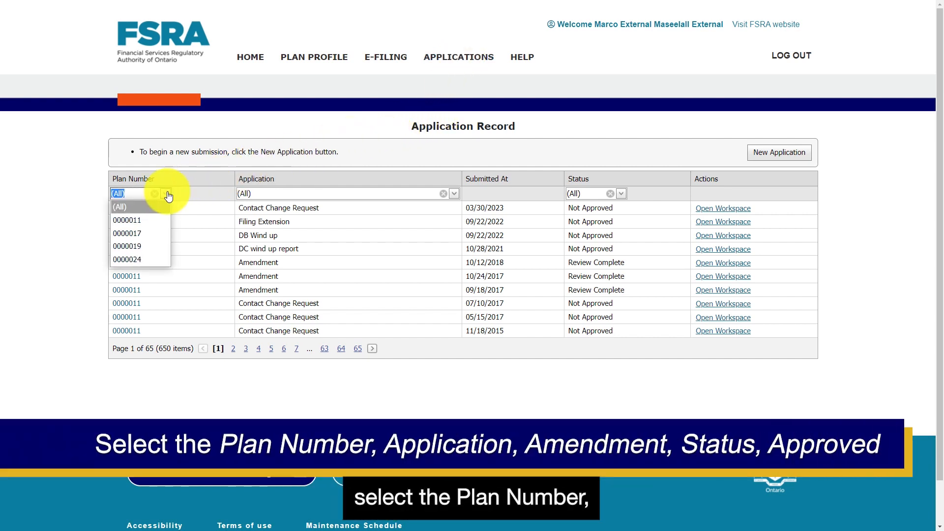
left_click(159, 263)
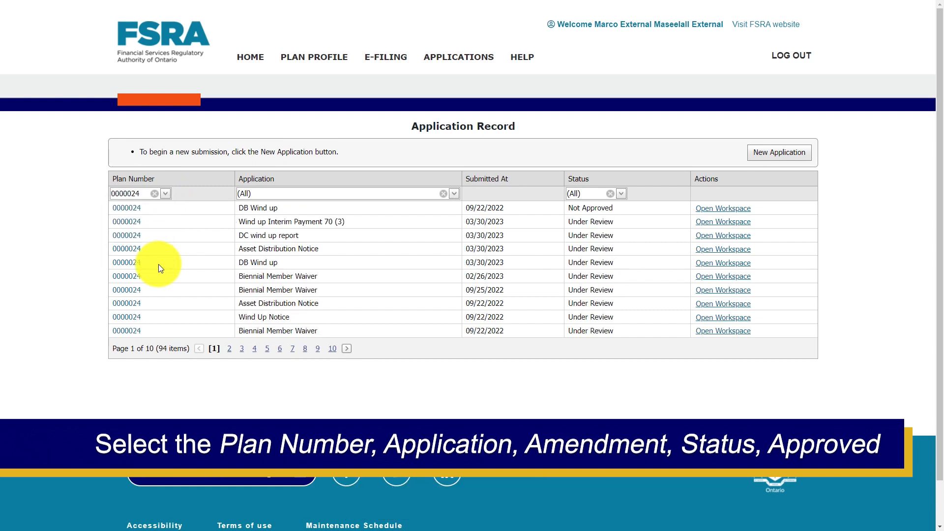
left_click(453, 194)
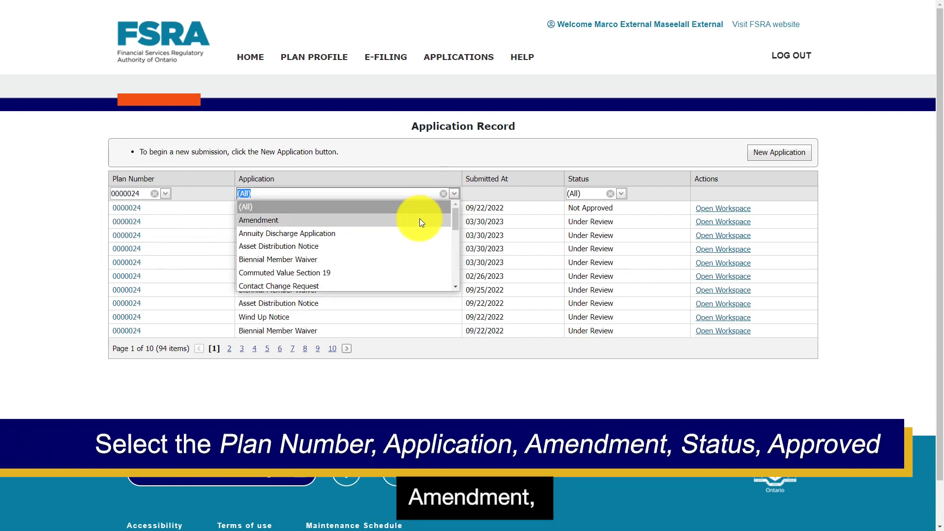
left_click(421, 221)
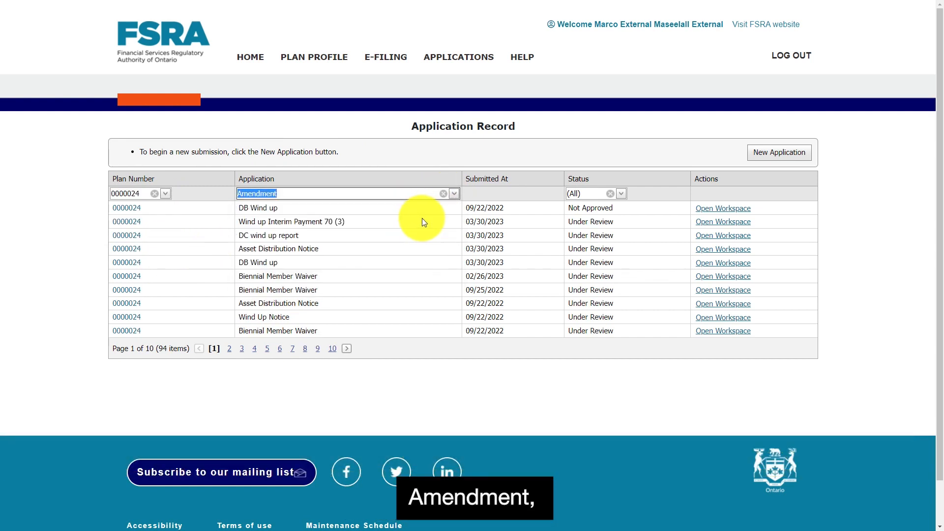
left_click(622, 194)
left_click(612, 232)
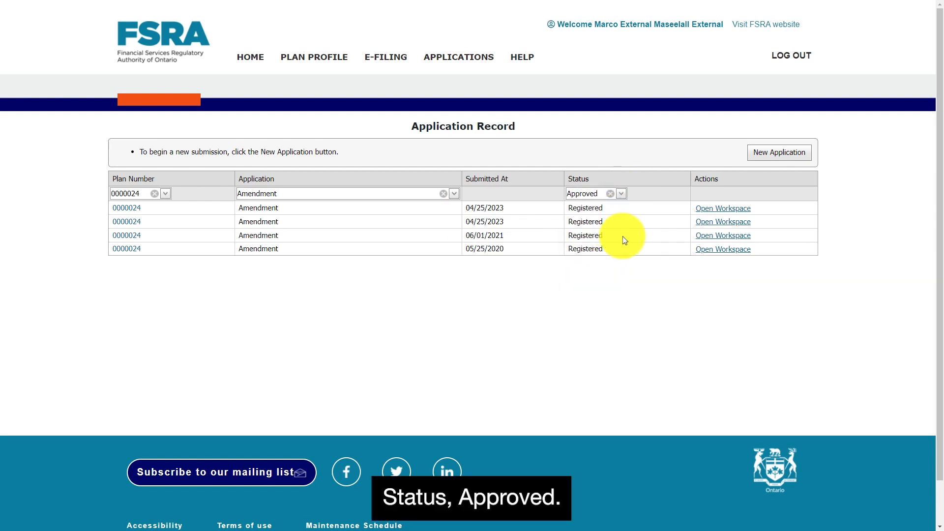
left_click(730, 210)
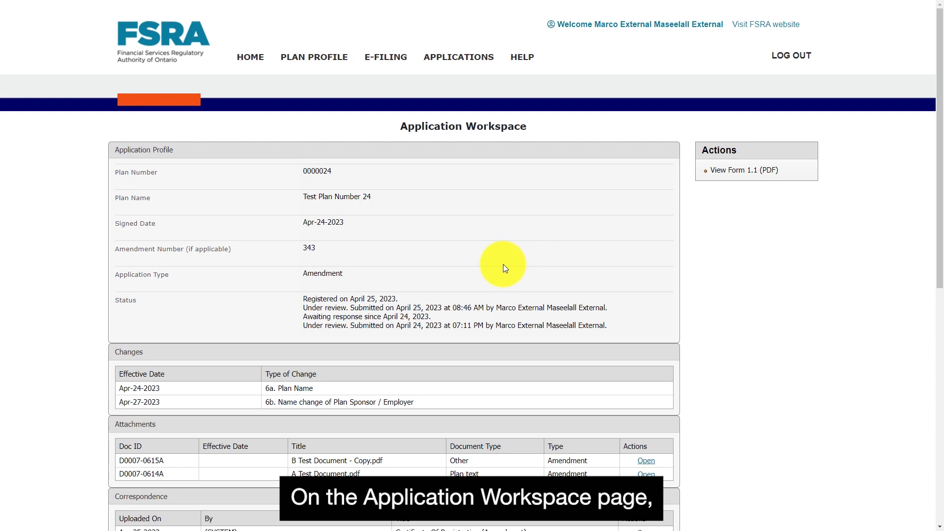
- Open the Certificate Of Registration (Amendment) PDF from the application's correspondence and enlarge its window to examine the notice
scroll(505, 268, "down", 4)
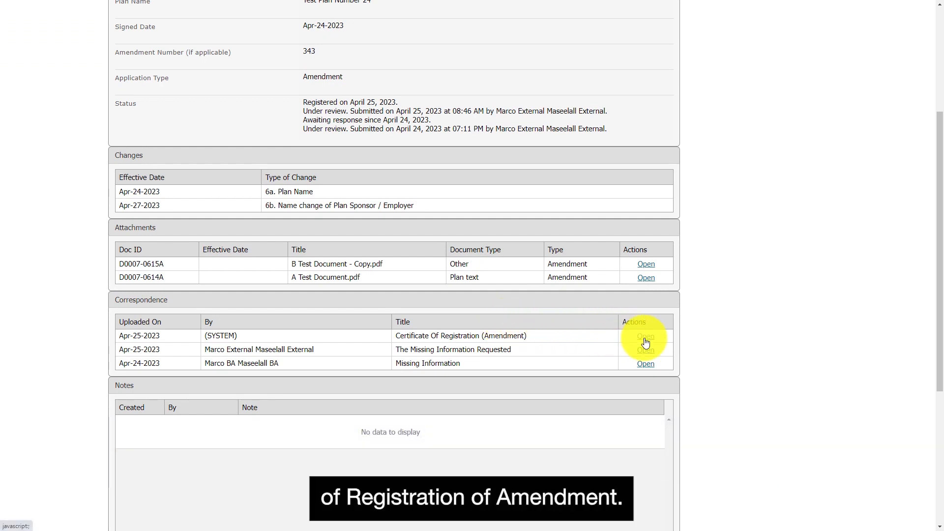
left_click(646, 336)
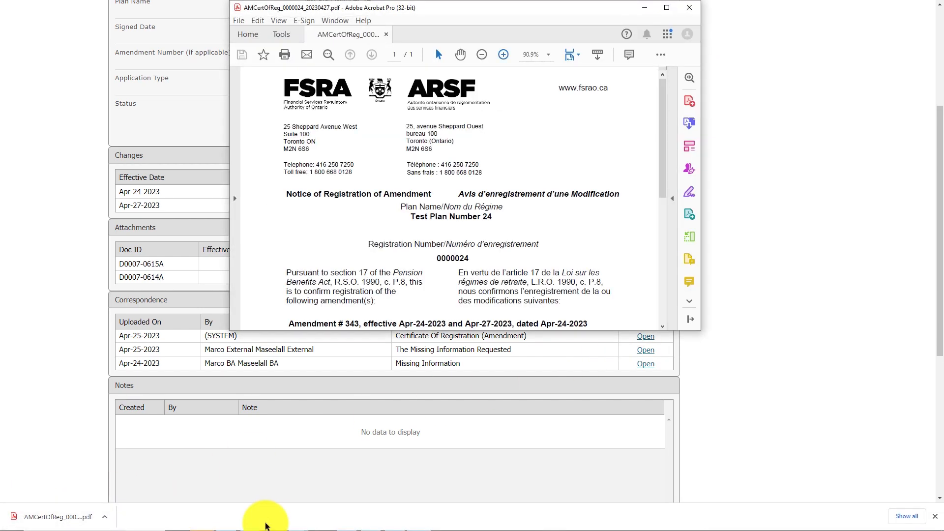
left_click_drag(609, 364, 608, 445)
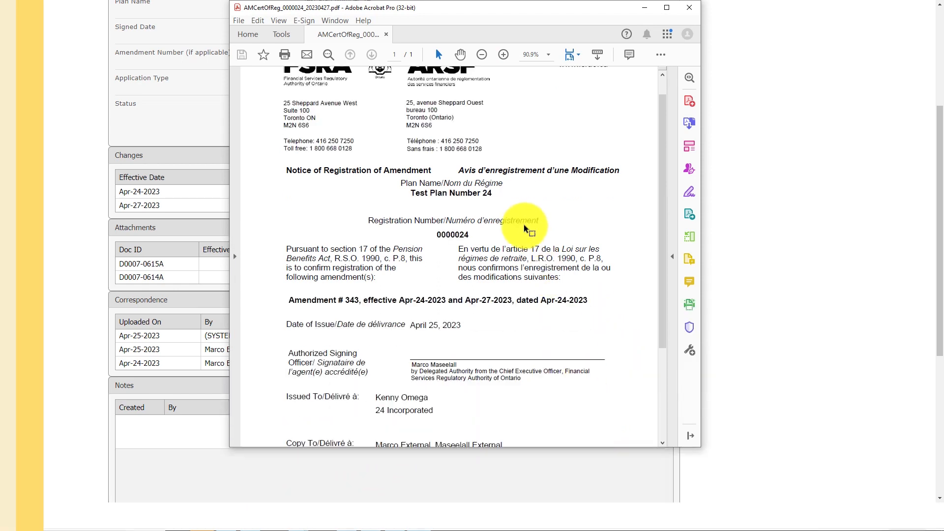